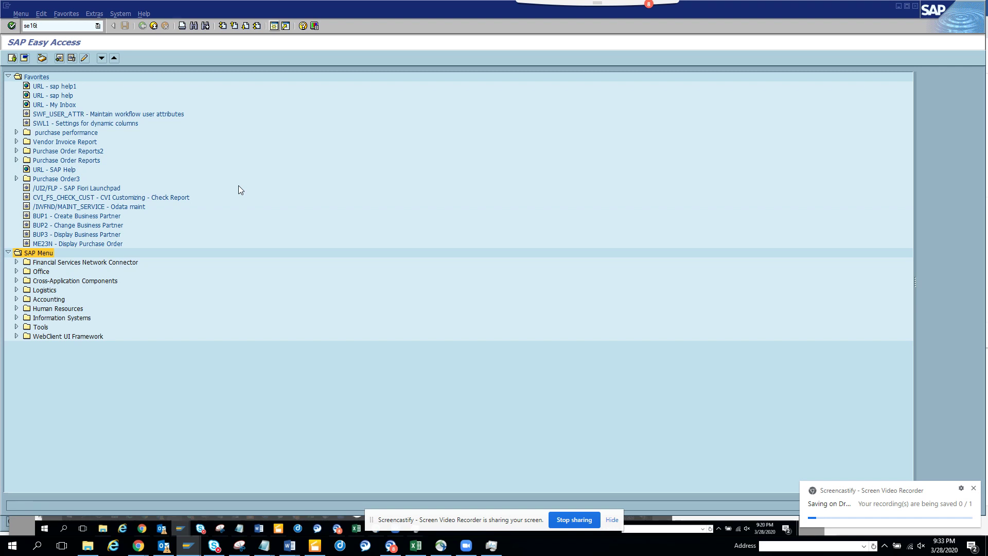
Step: Start transaction SE16S, the Central Access for Search Functions, from SAP Easy Access
key("Return")
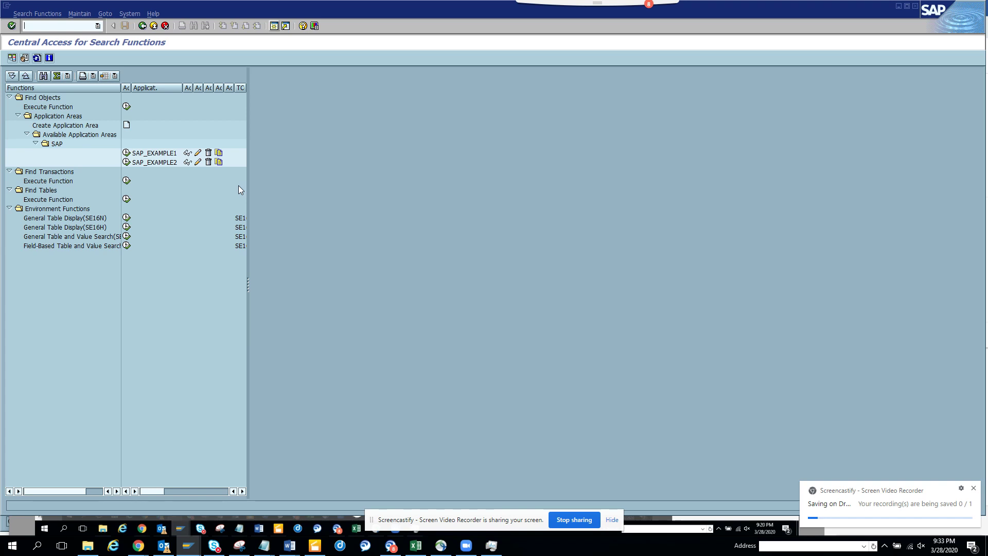
Step: Run Find Tables with the term 'purchas', briefly trying 'purchase', to list 142 tables
left_click(128, 202)
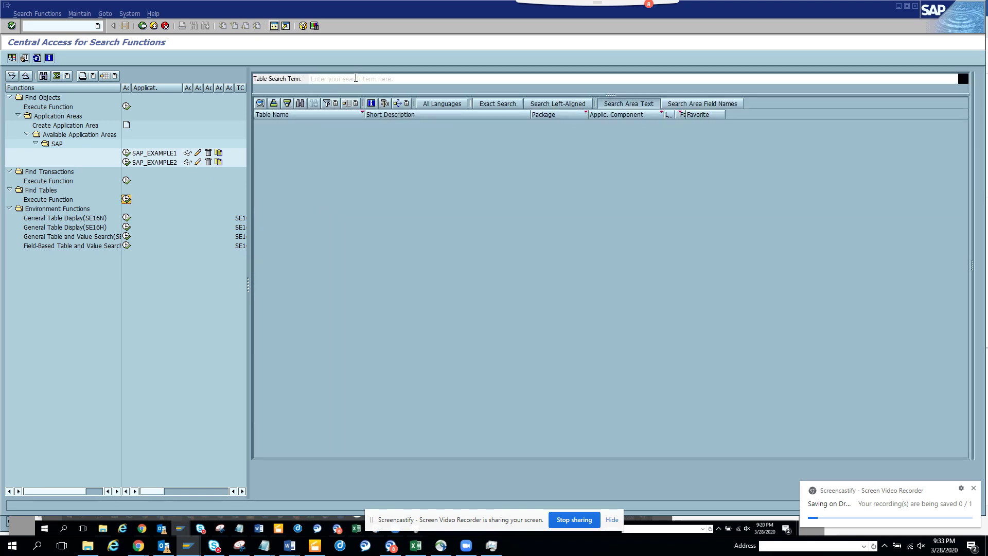
left_click(356, 79)
type("pur")
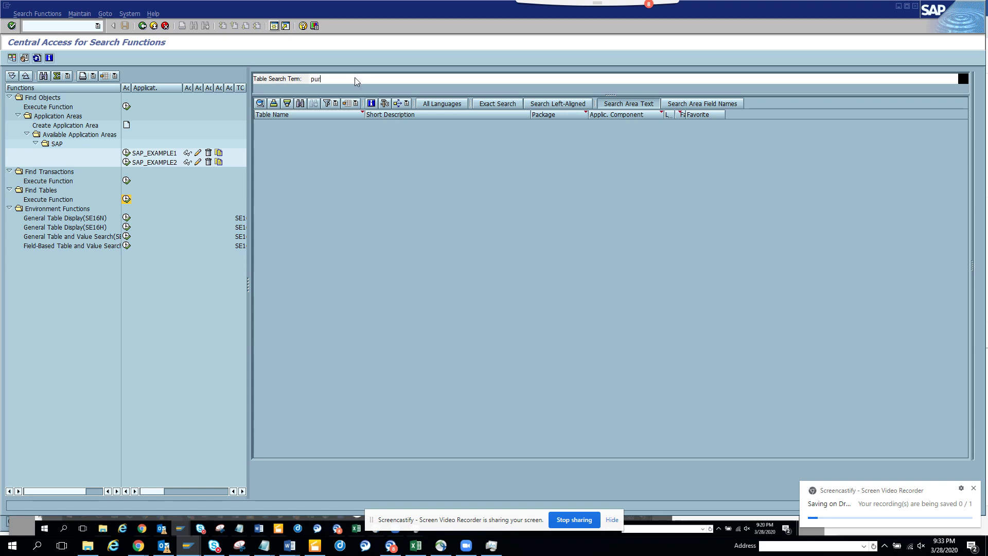
type("cha")
key("Return")
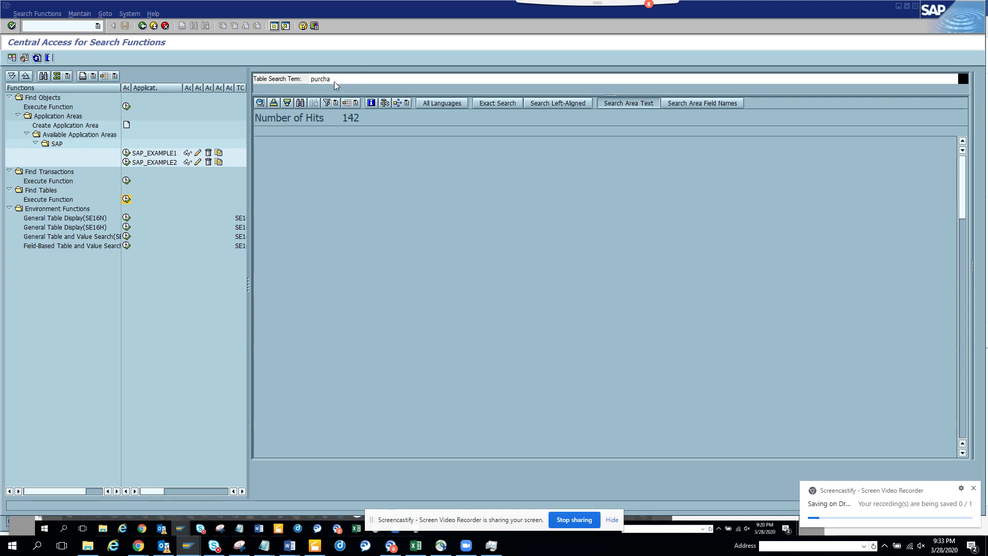
left_click(332, 79)
type("s")
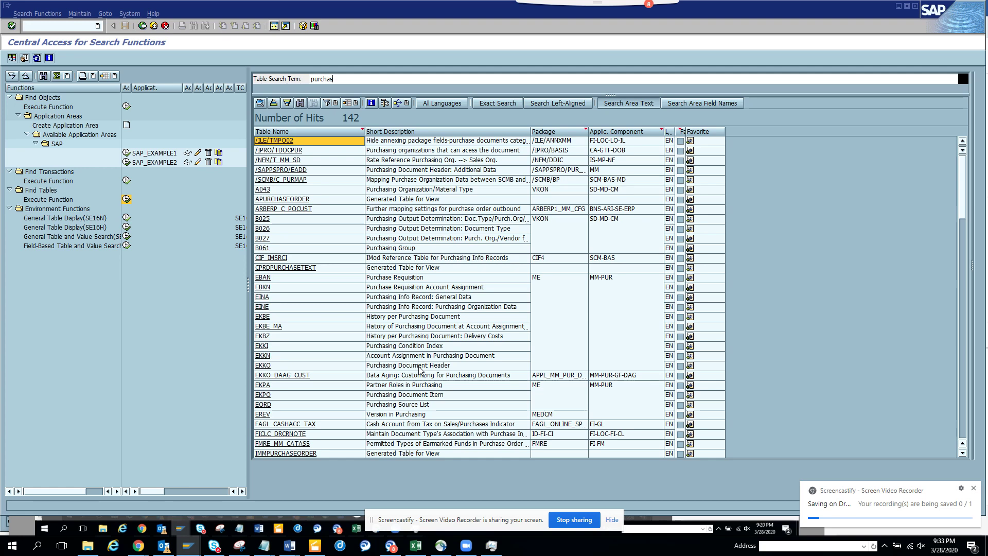
type("e")
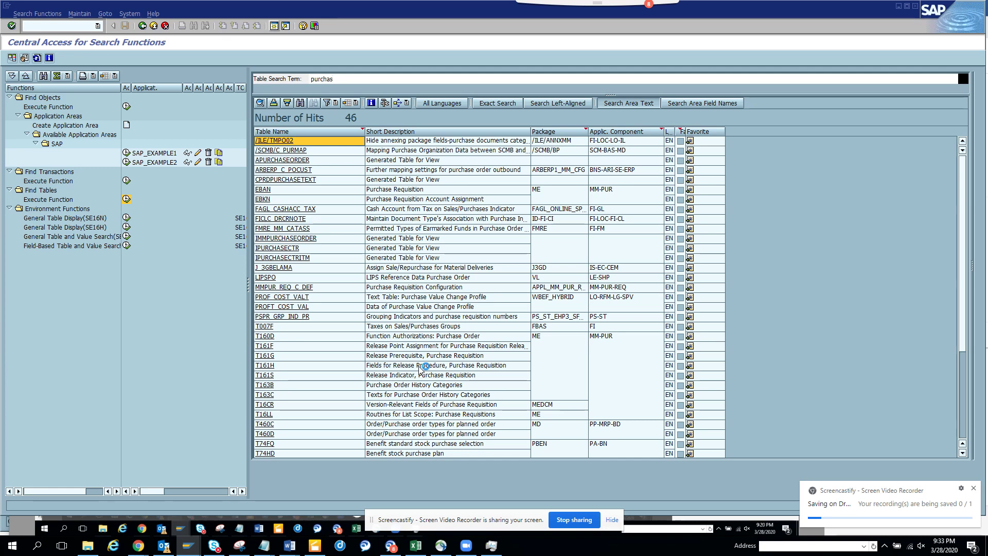
key("BackSpace")
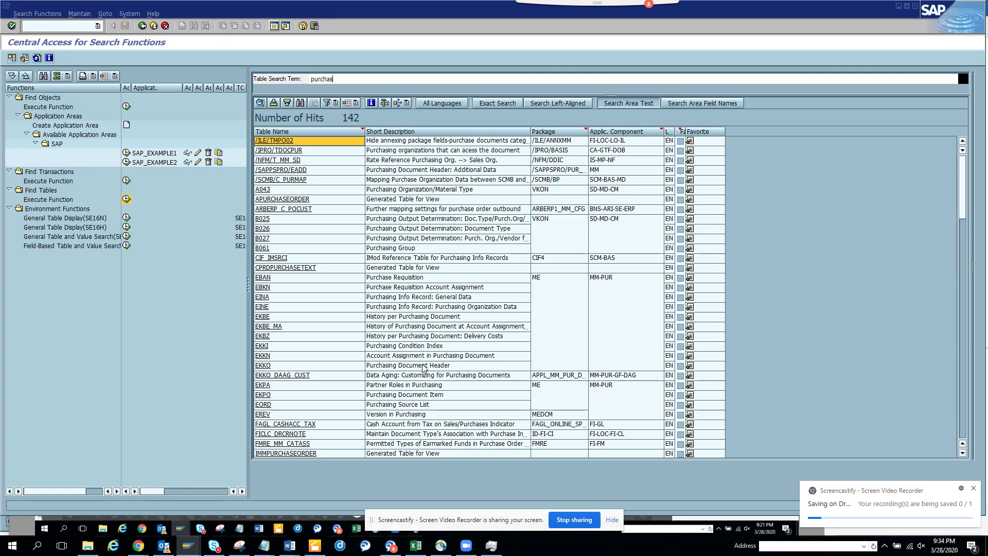
Step: Replace the table search term with 'invoice' to get 159 matching tables
left_click(283, 77)
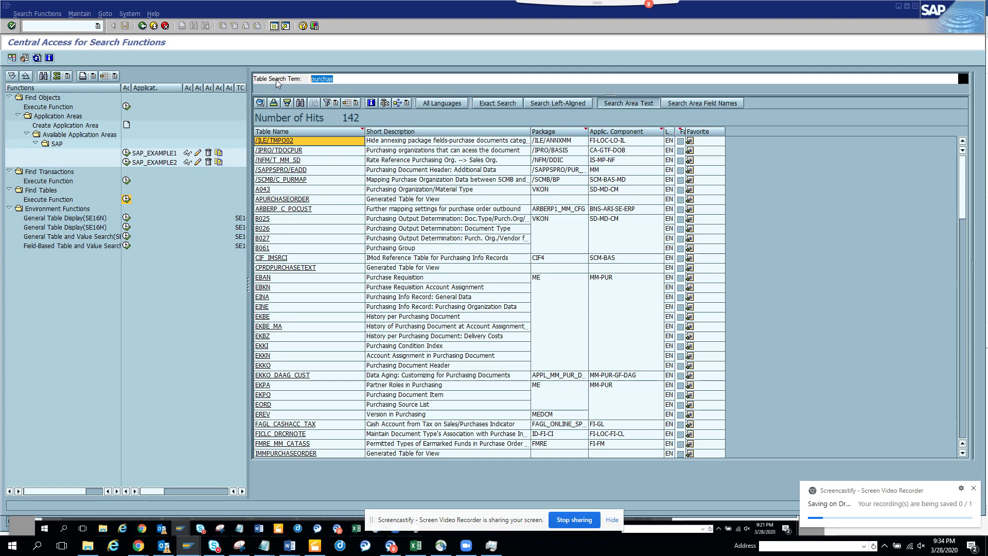
type("invoi")
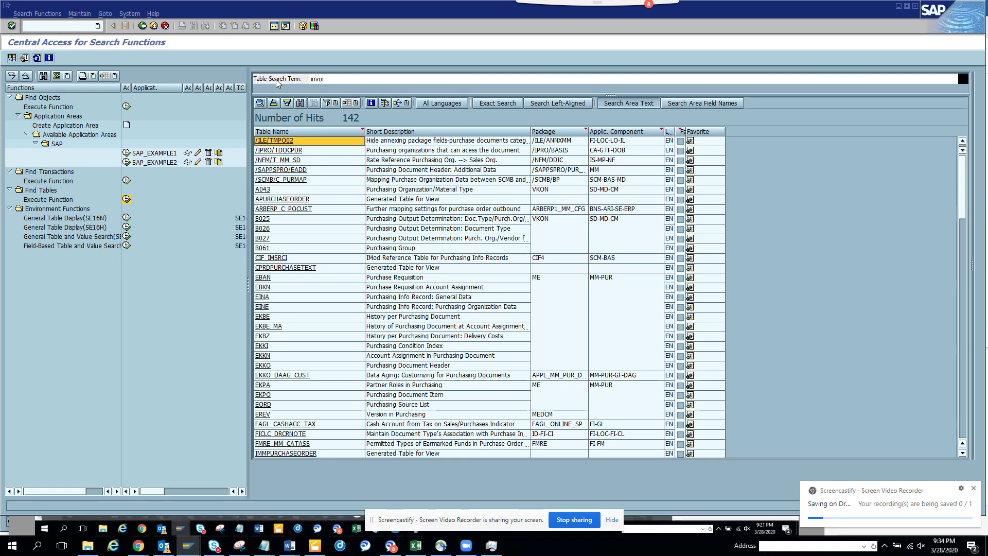
type("ce")
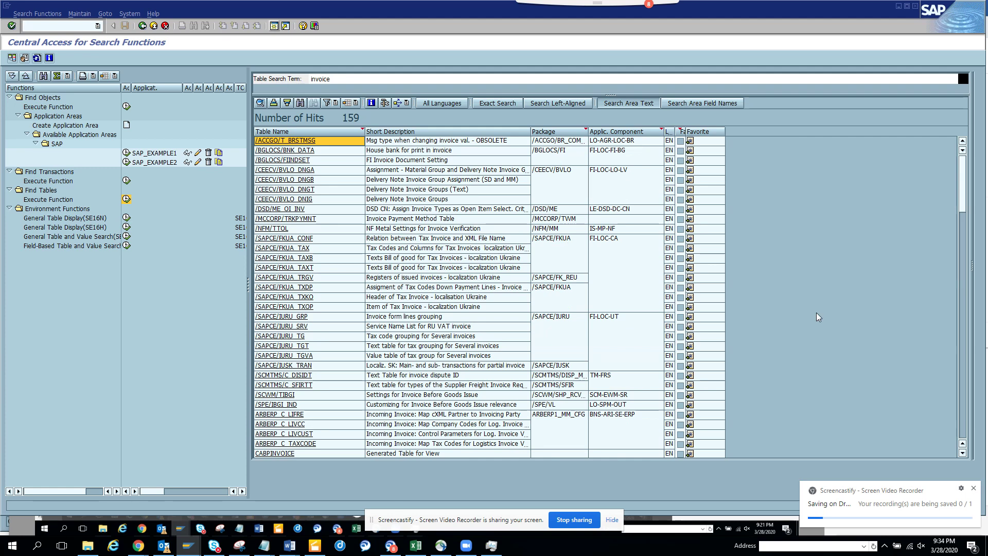
left_click_drag(962, 180, 964, 205)
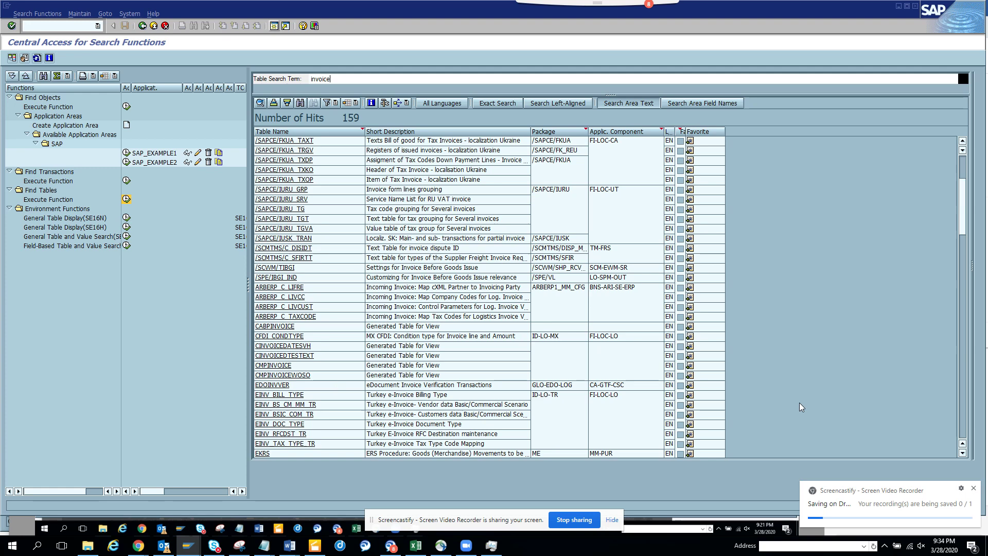
Step: Scroll down the invoice hits, such as EDOINVVER and FAGL_INVSPL_ACT
left_click(962, 453)
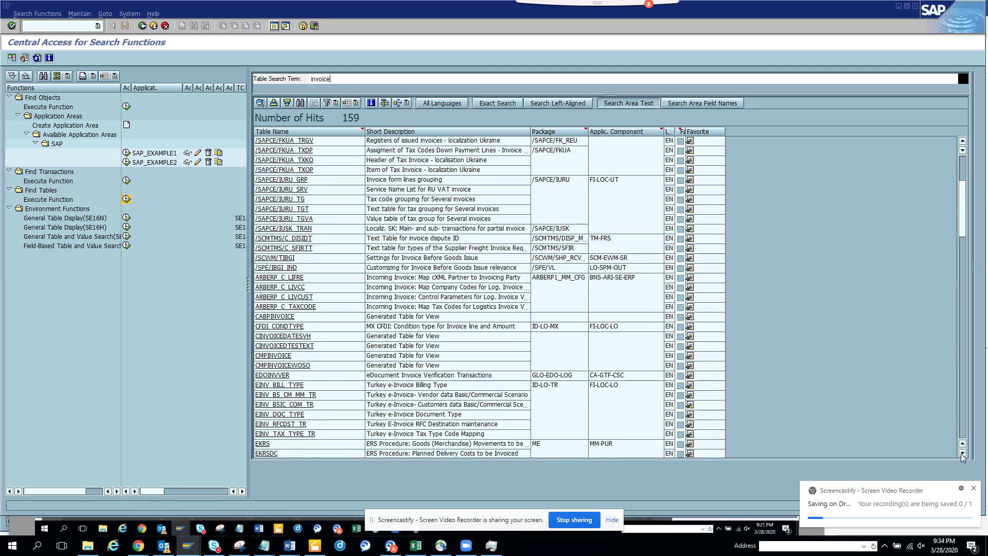
left_click(963, 454)
left_click(962, 453)
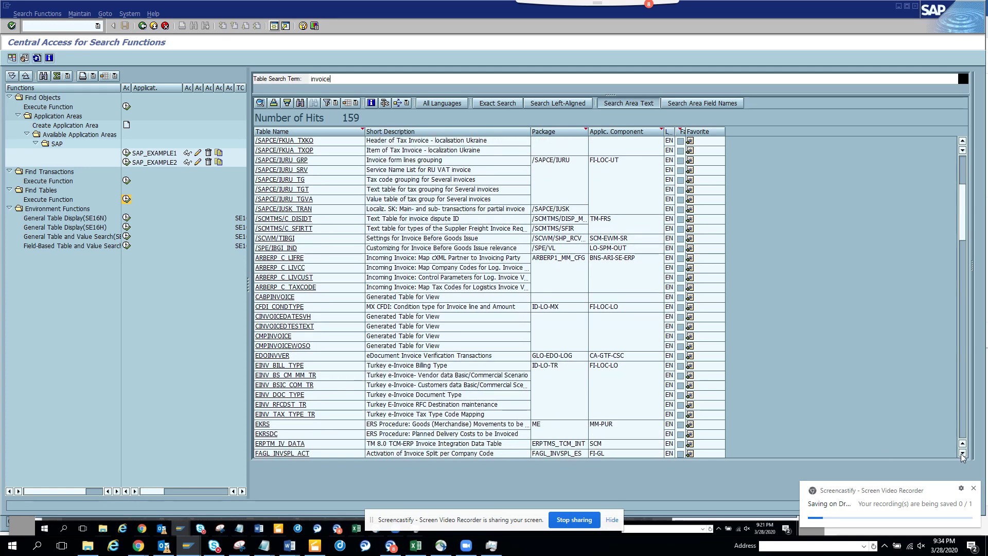
left_click(963, 453)
left_click(962, 453)
left_click(963, 453)
left_click(962, 453)
left_click(963, 454)
left_click(962, 453)
left_click(963, 454)
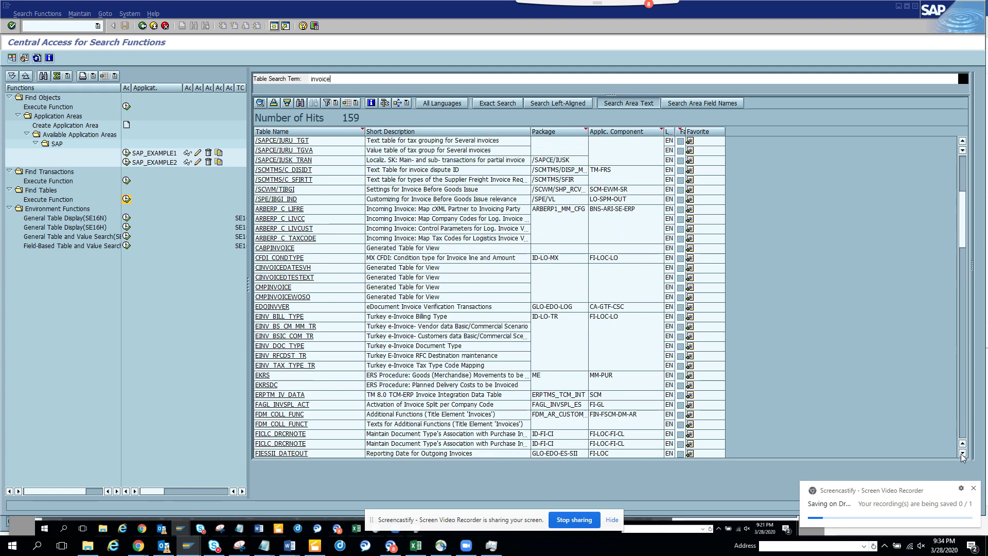
left_click(962, 453)
left_click(963, 453)
left_click(962, 453)
left_click(962, 454)
left_click(962, 453)
left_click(963, 453)
left_click(963, 453)
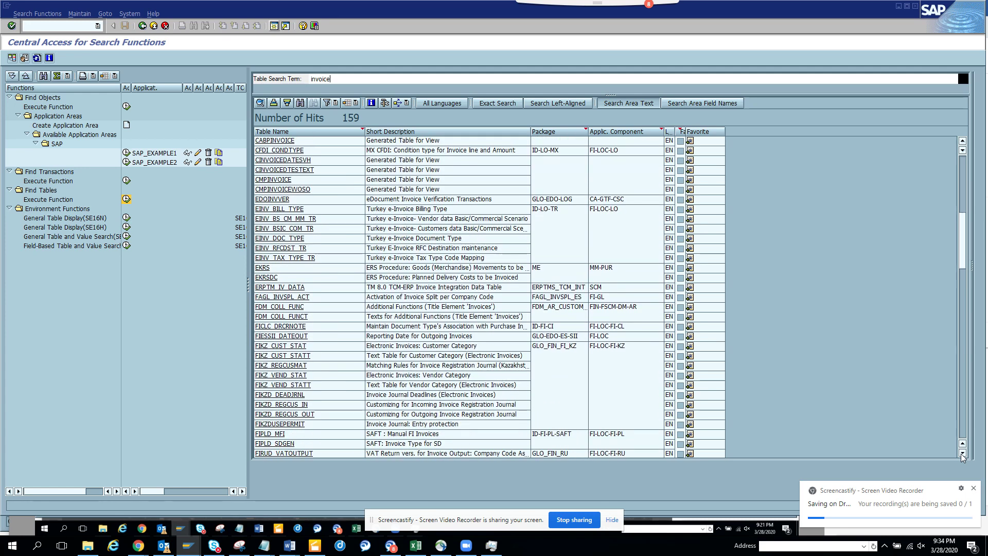
left_click(962, 453)
left_click(963, 453)
left_click(963, 454)
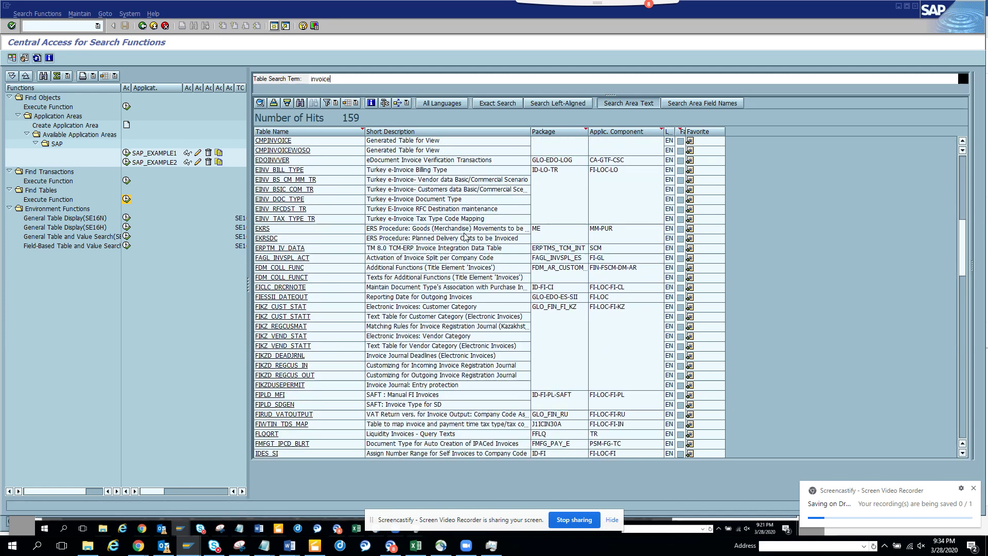
left_click_drag(331, 81, 306, 83)
left_click(965, 332)
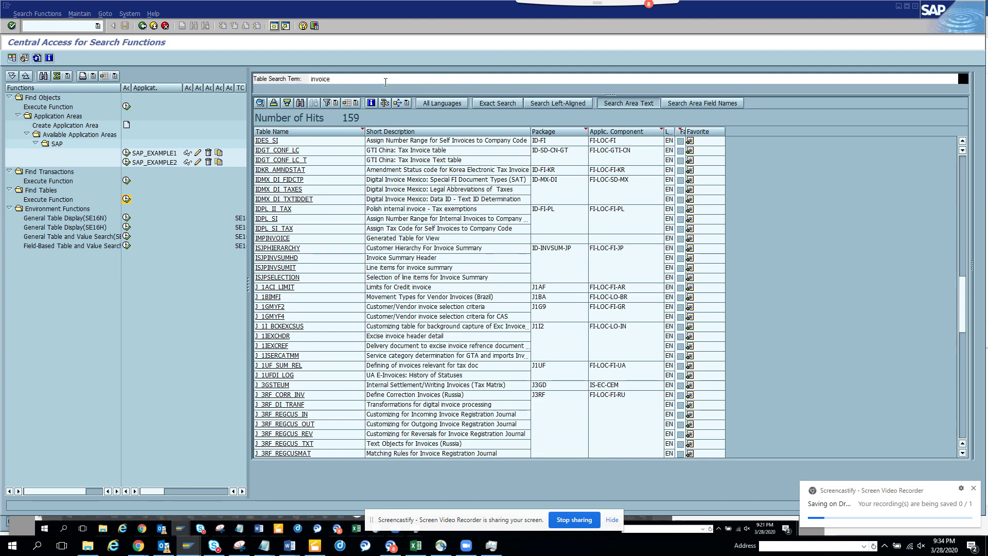
Step: Search the tables for 'vendor', returning 103 hits
left_click_drag(386, 82, 307, 81)
type("vend")
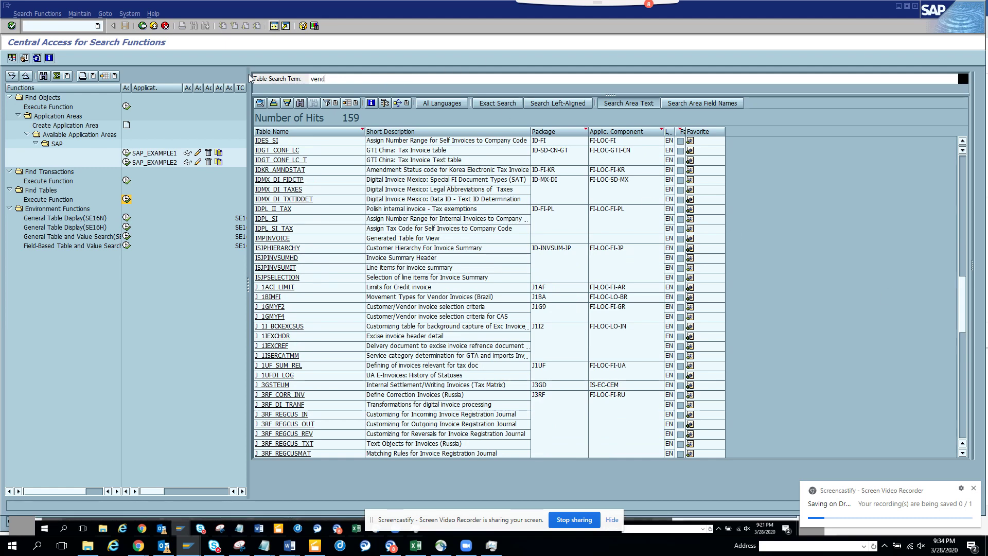
type("or")
key("Return")
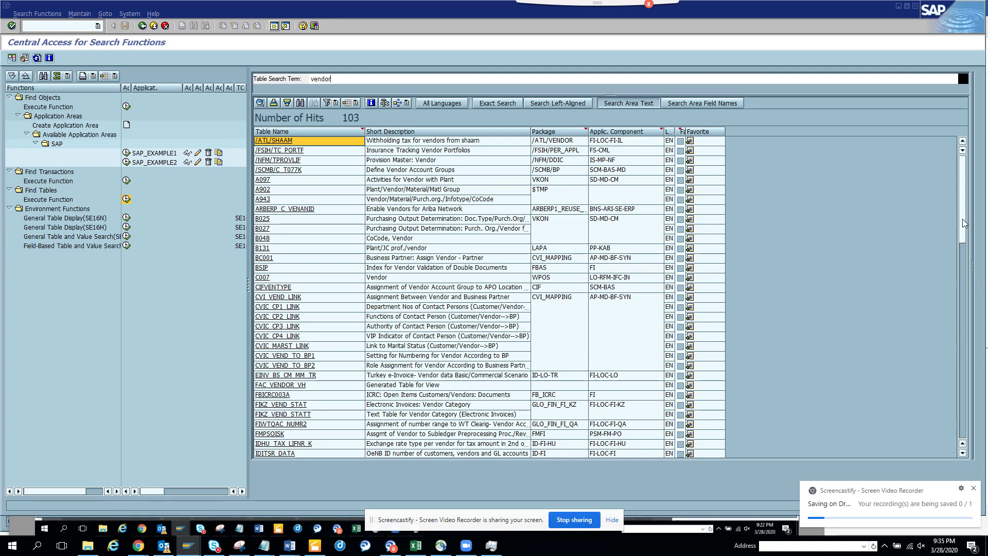
Step: Scroll the vendor hit list down to LFB1, Vendor Master (Company Code)
left_click_drag(964, 223, 966, 272)
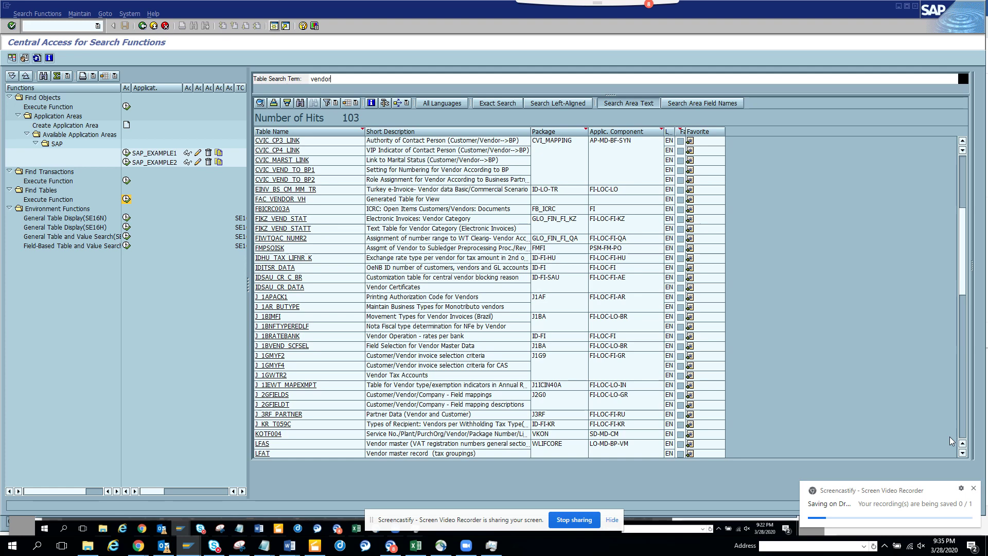
left_click(963, 452)
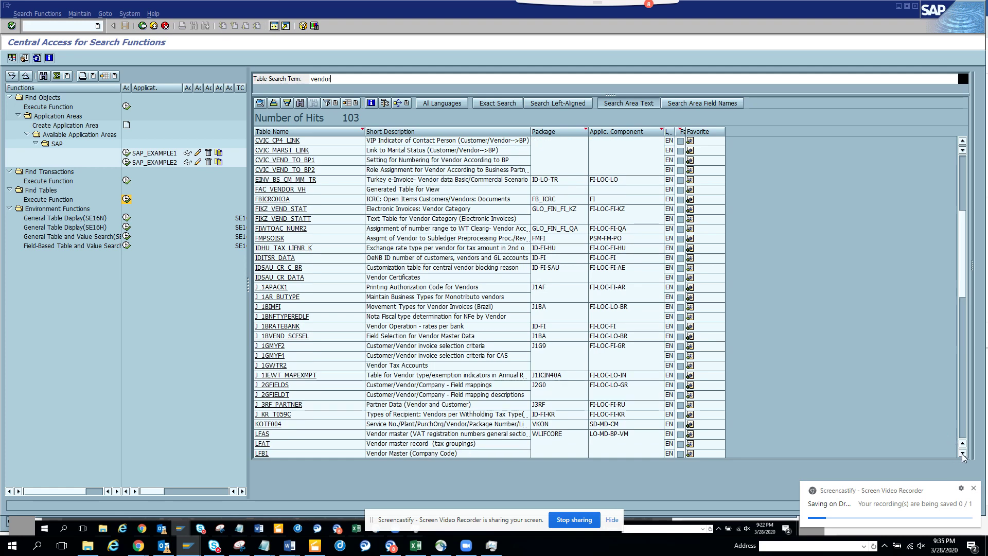
left_click(962, 453)
left_click(963, 453)
left_click(963, 453)
left_click(963, 453)
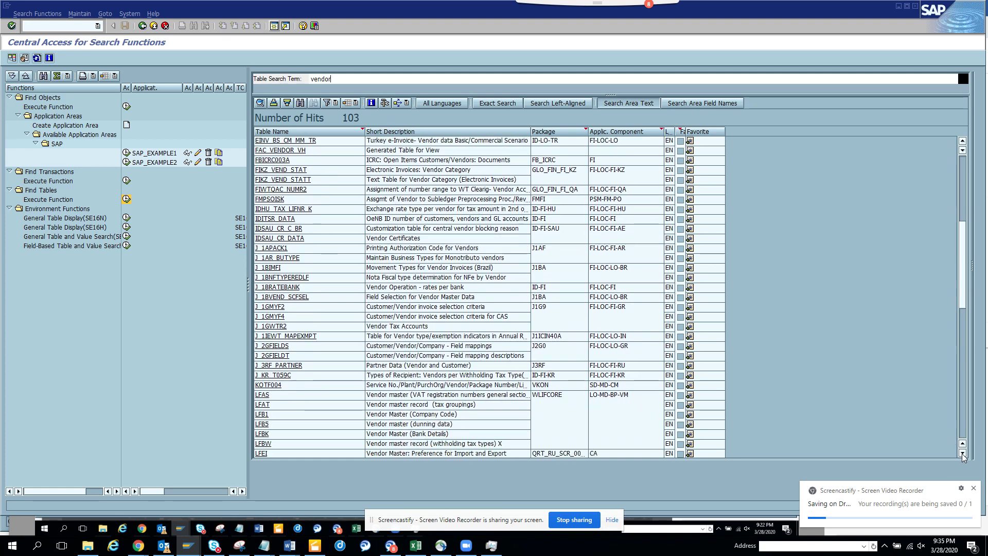
left_click(962, 453)
left_click(963, 453)
left_click(962, 453)
left_click(962, 453)
left_click(962, 452)
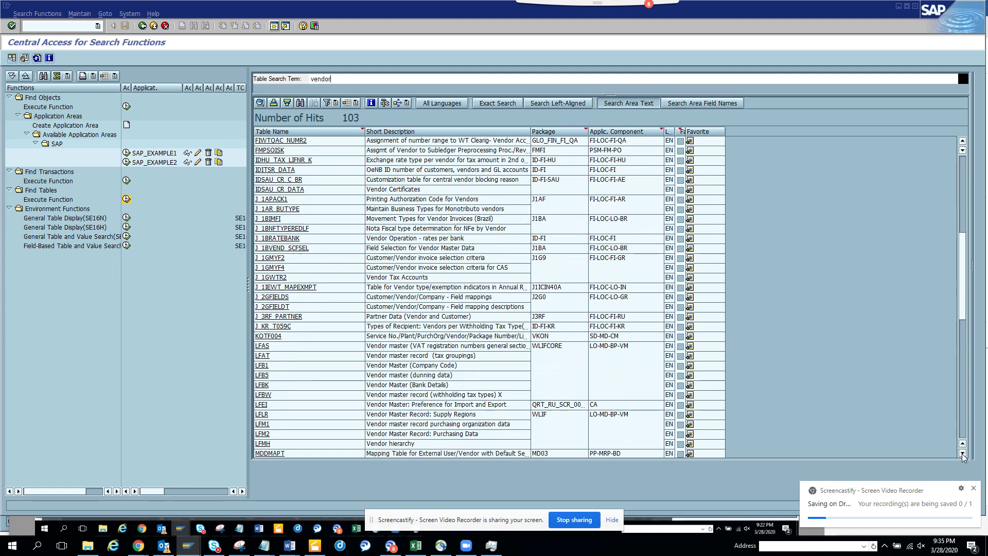
left_click(962, 453)
left_click(963, 453)
left_click(962, 453)
left_click(962, 453)
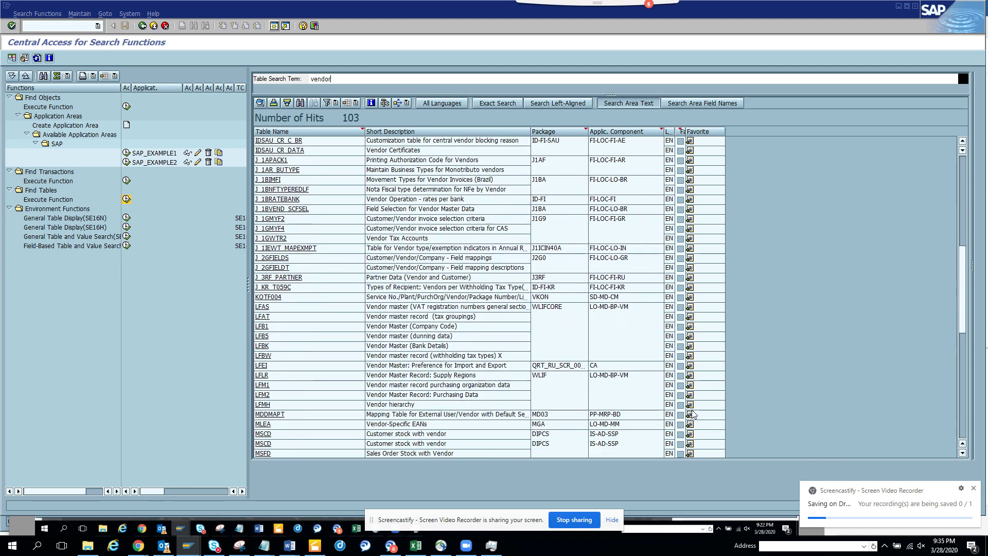
left_click(962, 453)
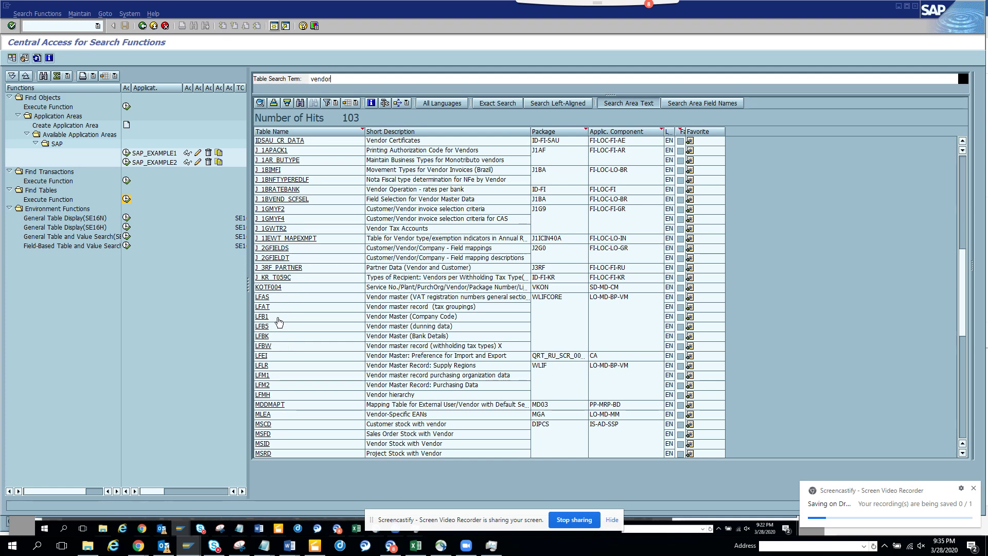
Step: Display the LFB1 table entries, return to the hits, and mark LFB1 as a favourite
left_click(279, 320)
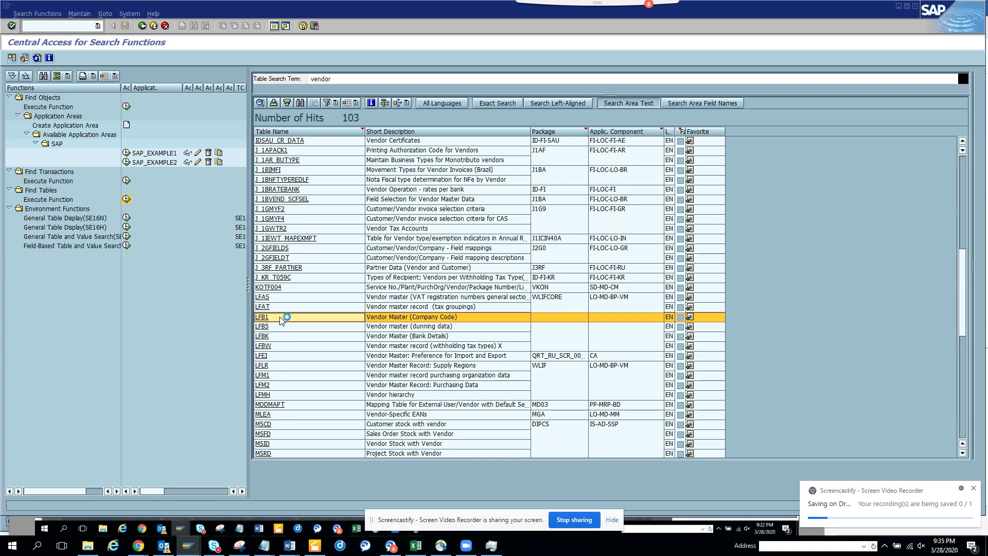
left_click(220, 153)
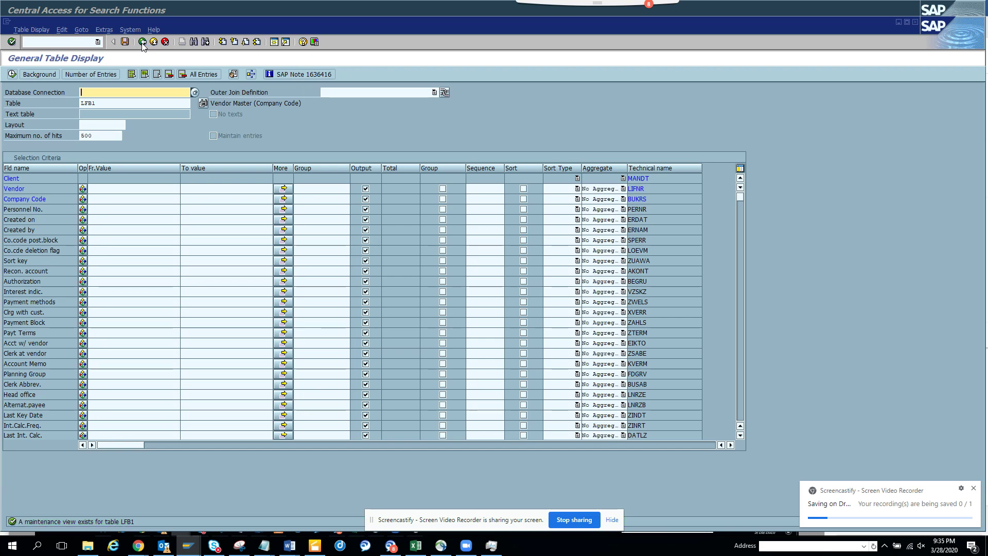
left_click(143, 42)
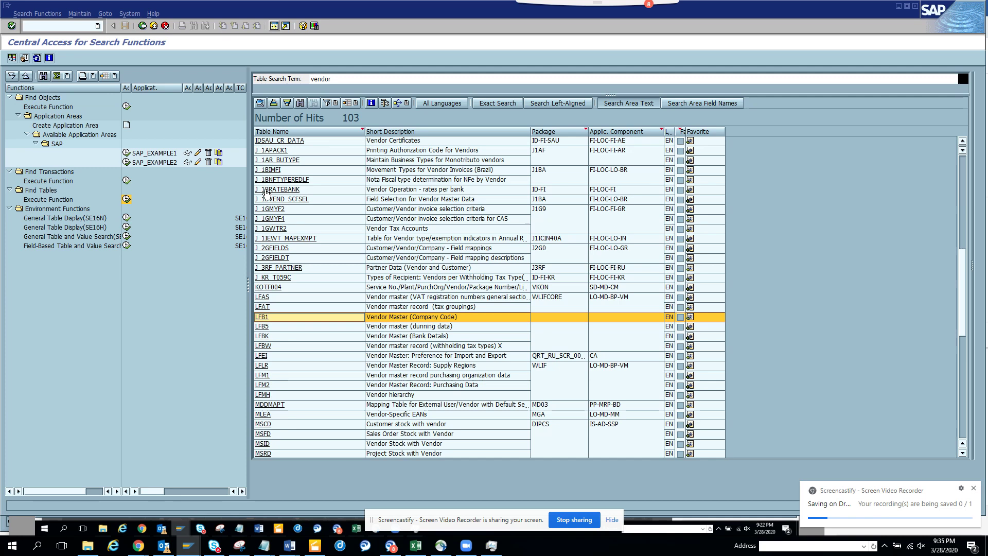
left_click(690, 317)
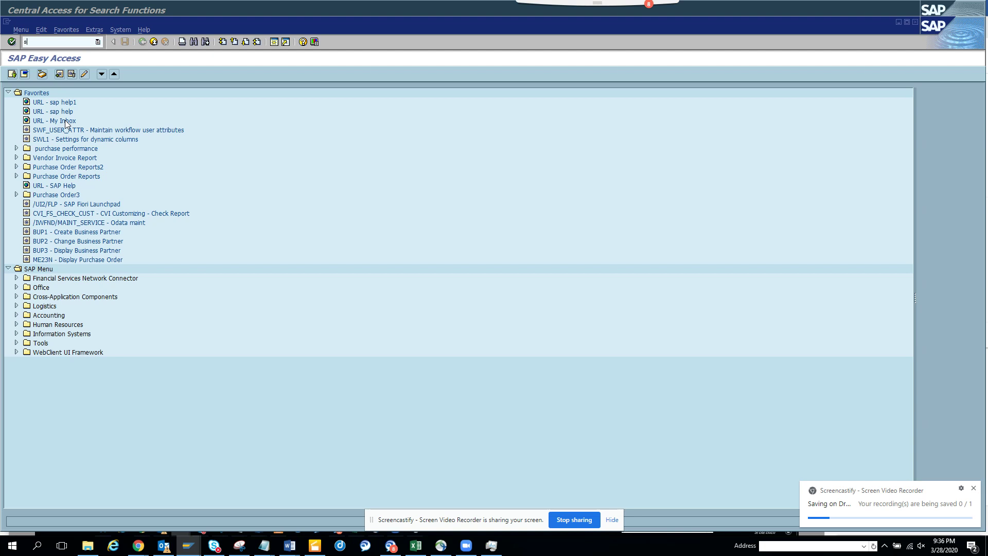
Step: Run SE16 and view the recently used tables list for Table Name, then close it
key("Return")
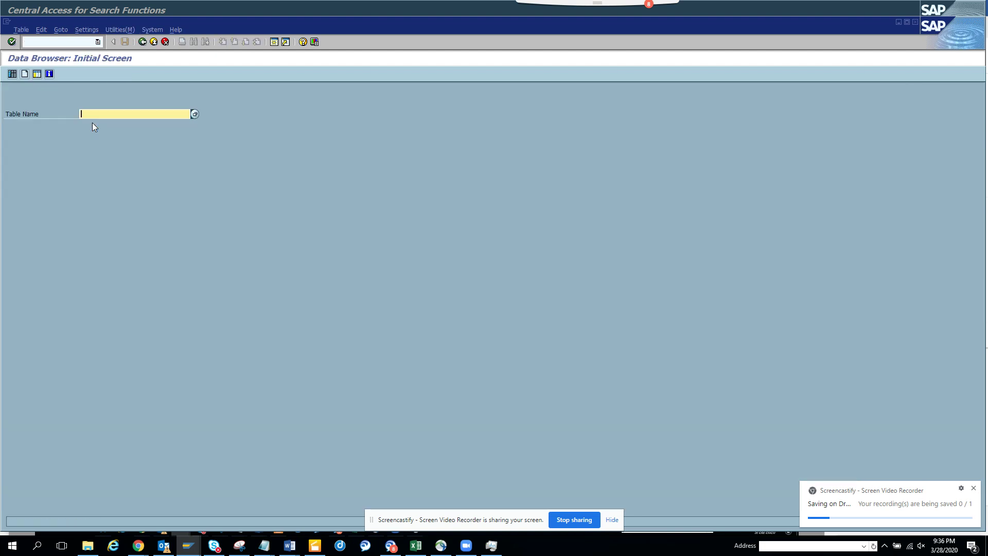
key("F4")
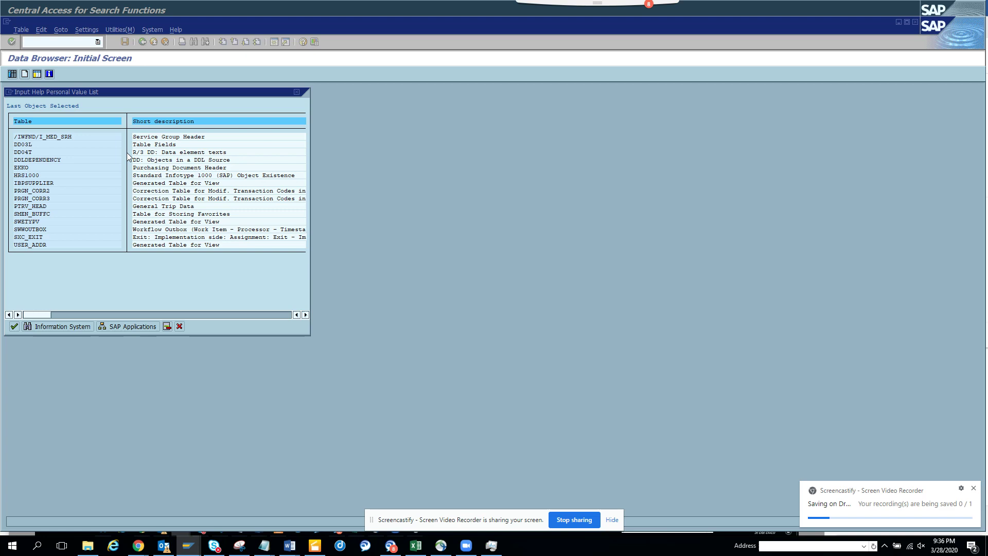
left_click(180, 326)
Step: Return to the vendor search results, now headed by LFB1, and select the search term
key("alt+Tab")
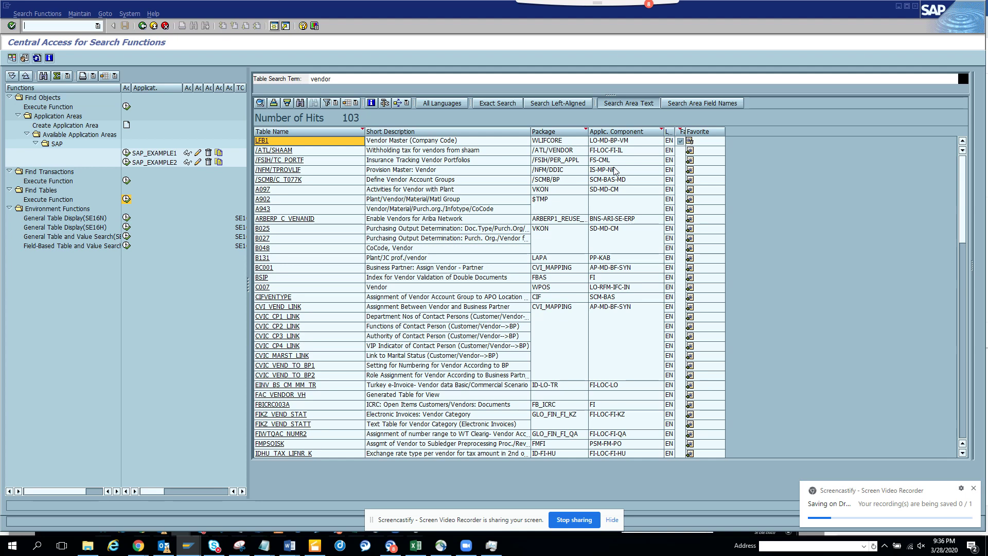
left_click(680, 141)
left_click_drag(341, 80, 297, 83)
Step: Search the tables for 'sales', then 'sales order', yielding 55 hits
type("sales")
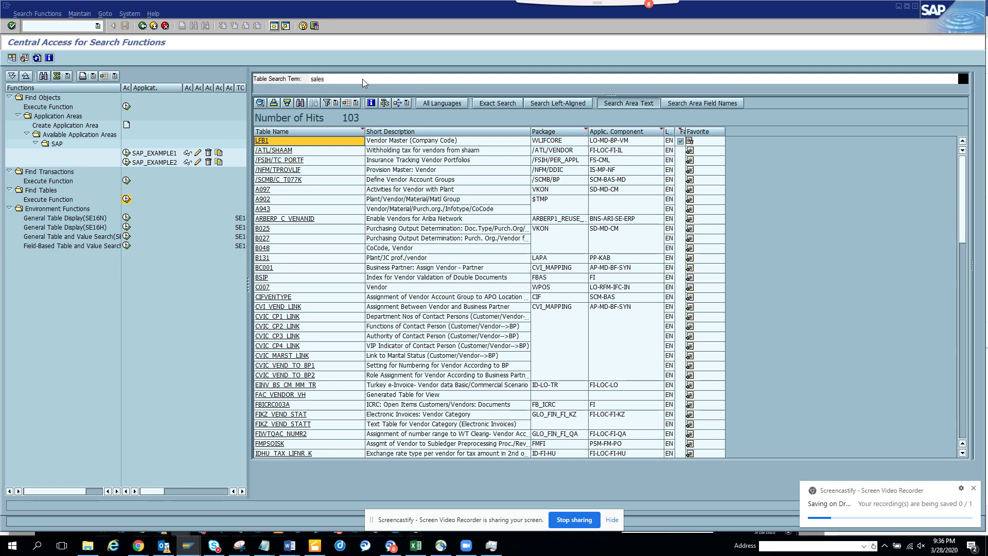
key("Return")
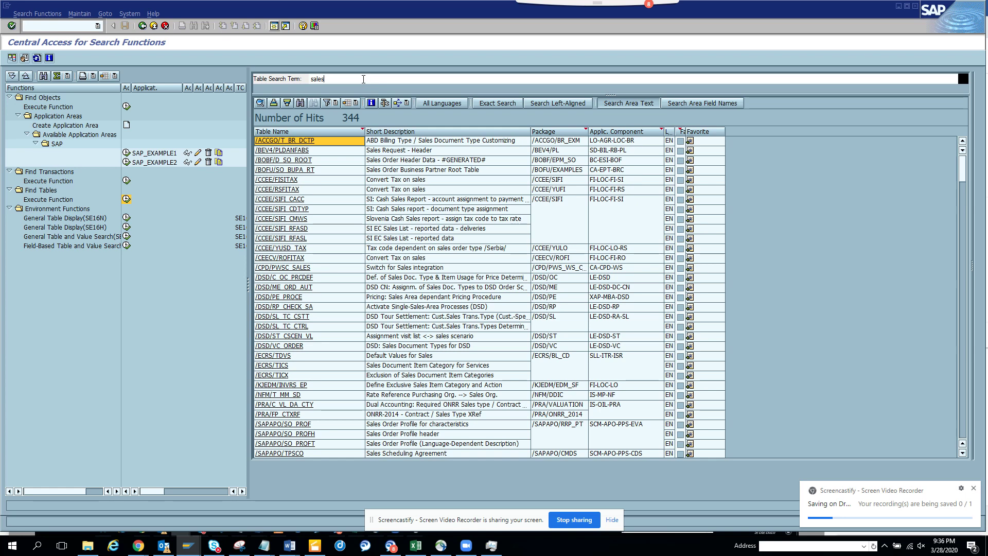
type("der")
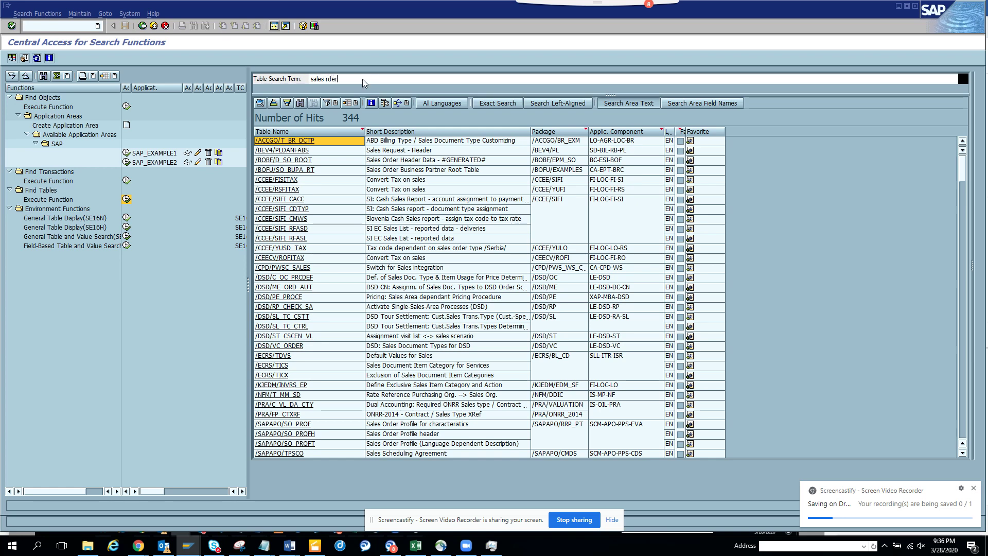
key("Return")
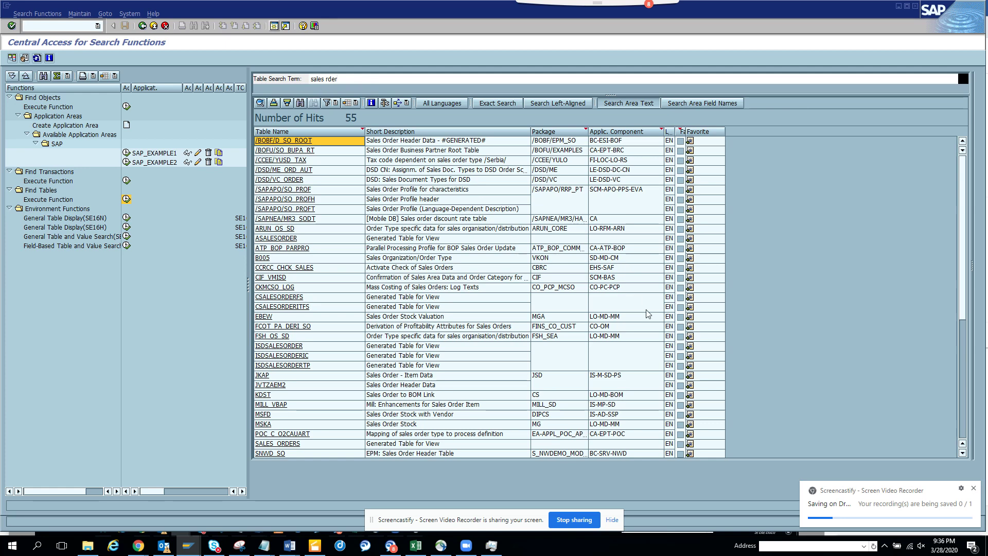
Step: Browse the 55 sales order hits to the end and back, briefly checking the Data Browser
left_click(961, 411)
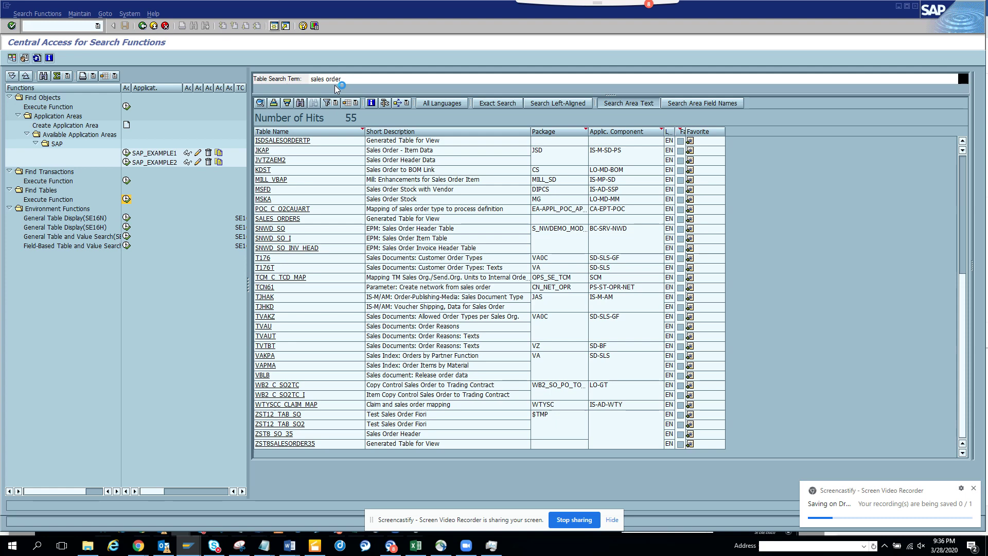
scroll(632, 225, "up", 7)
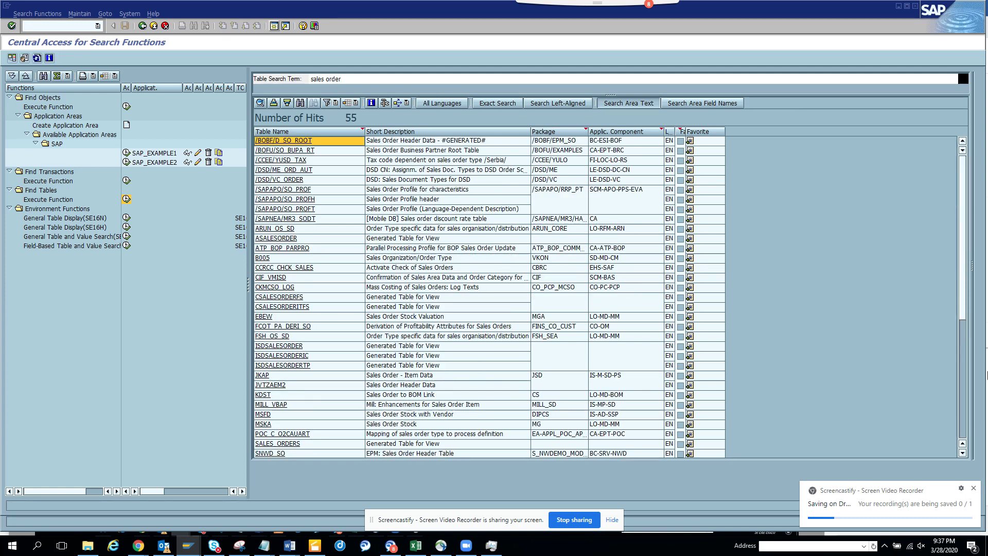
left_click(965, 390)
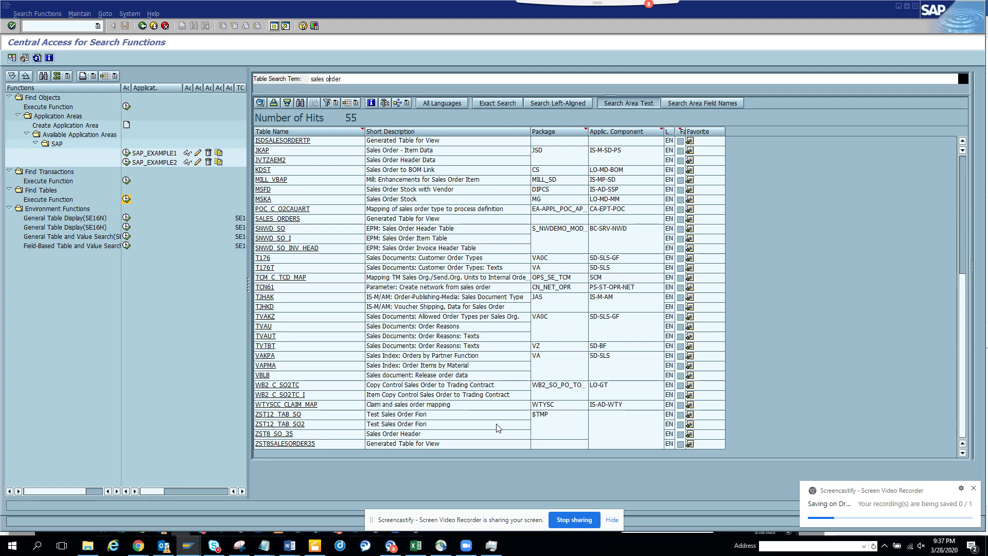
key("alt+Tab")
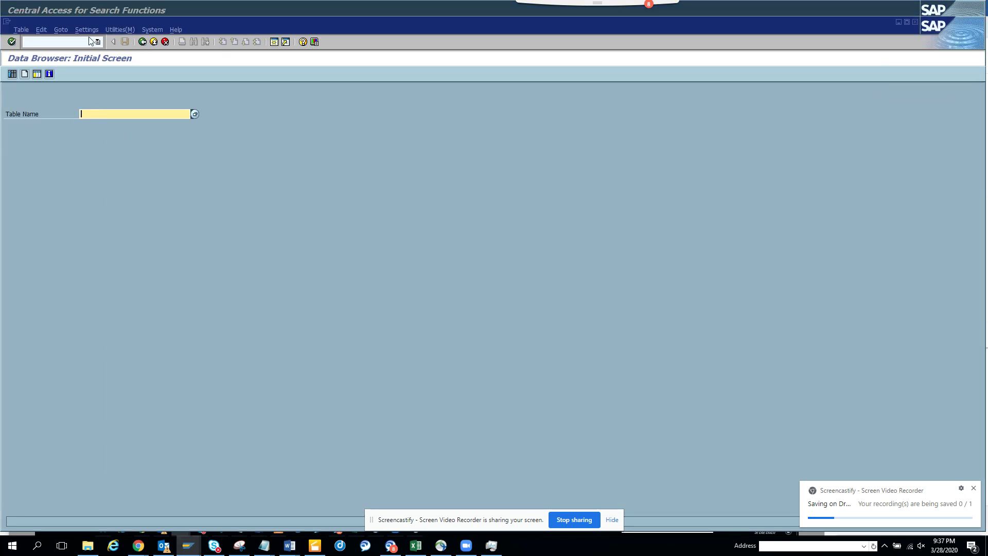
left_click(143, 42)
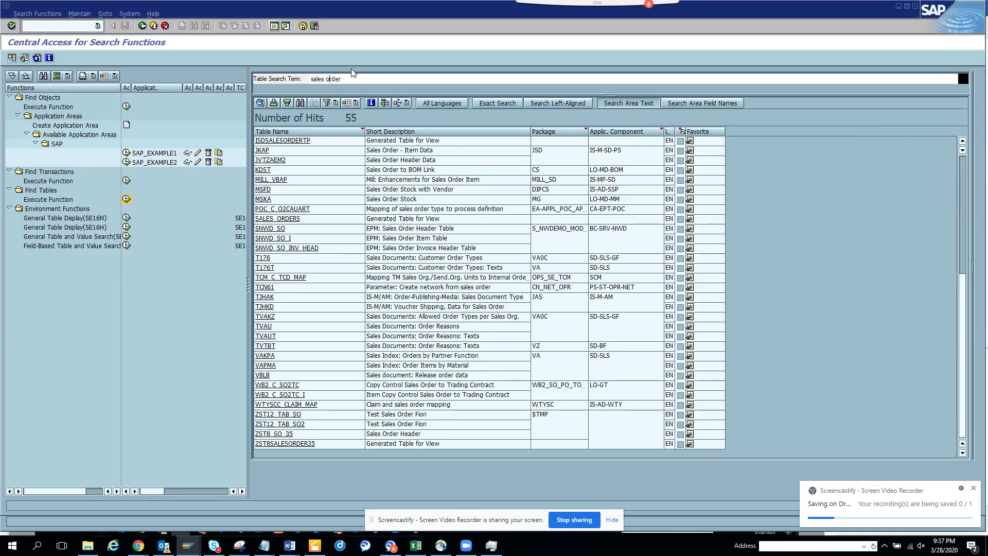
left_click(354, 77)
Step: Rerun the search for just 'sales' and page through its 344 hits to VBAK and VBAP
key("BackSpace")
key("BackSpace")
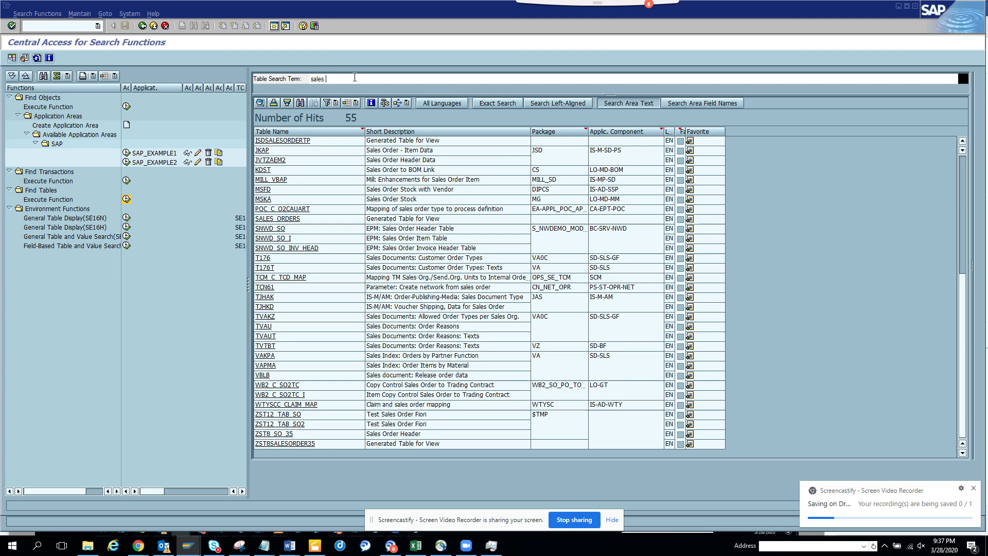
key("Return")
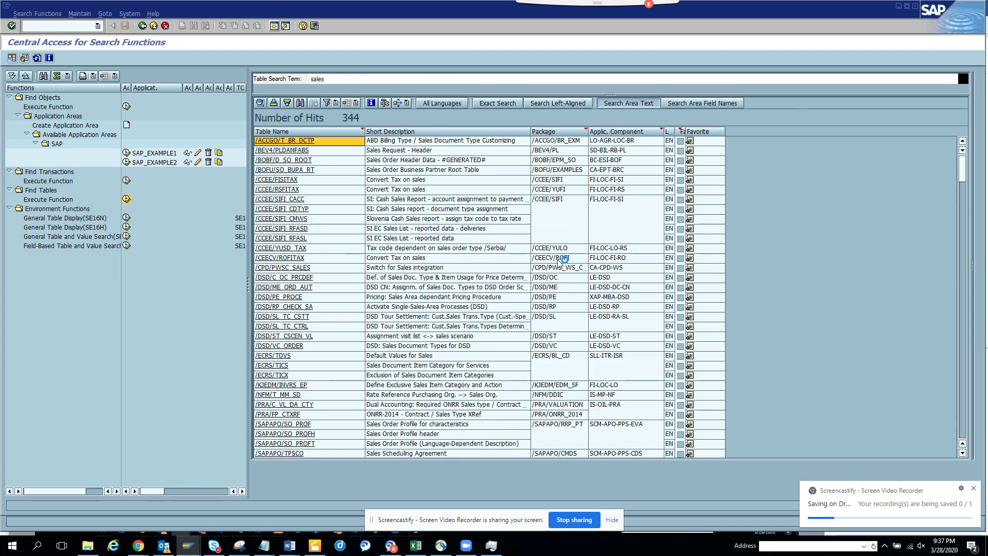
left_click(964, 339)
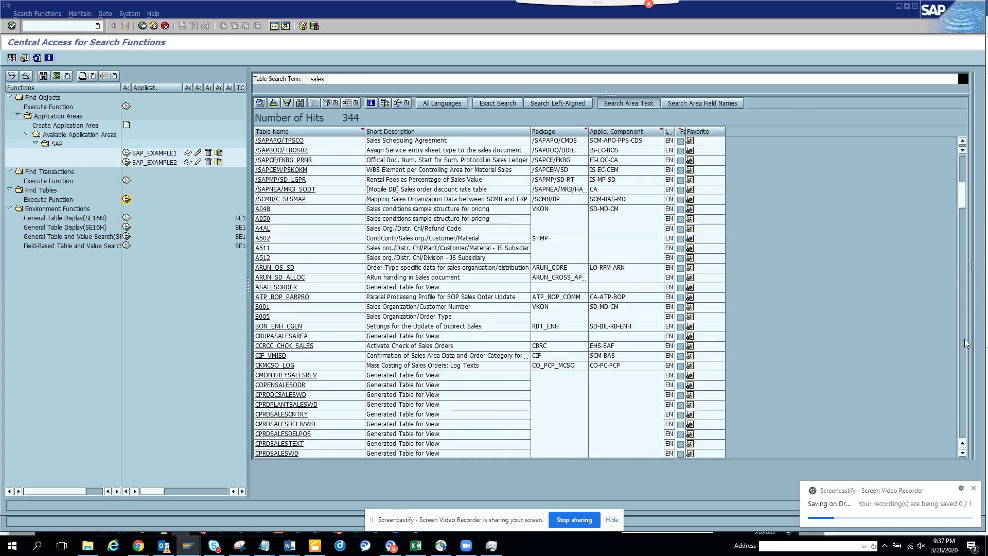
left_click(964, 339)
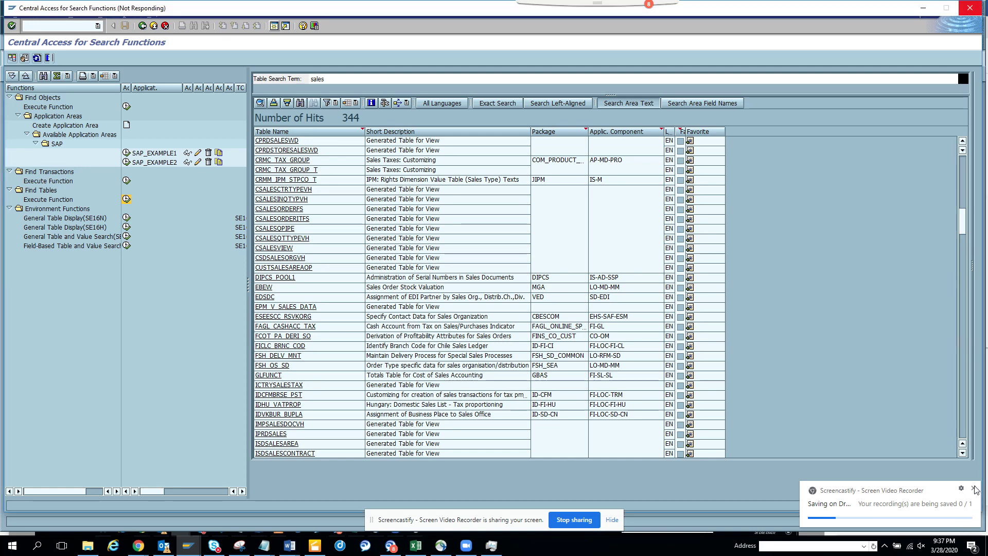
left_click(961, 375)
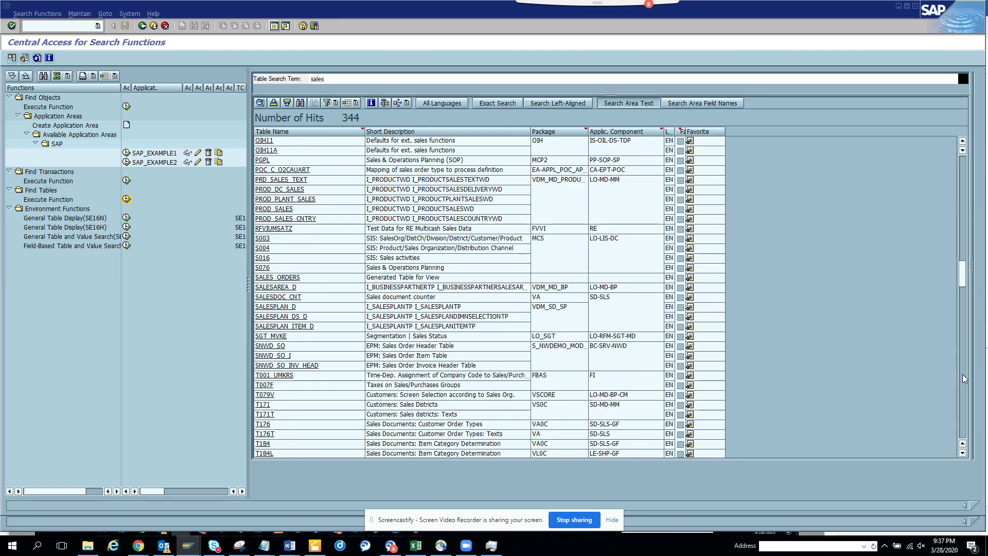
left_click(962, 375)
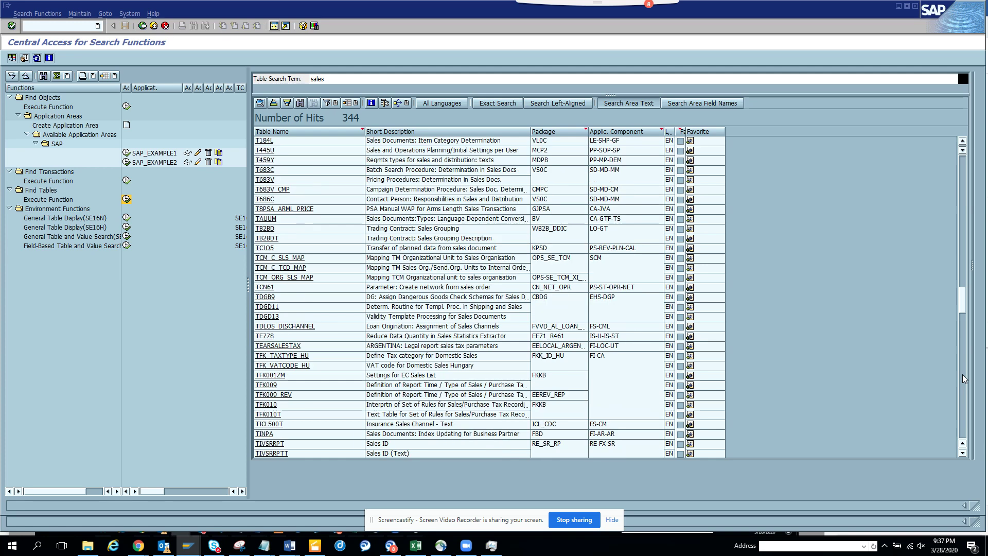
left_click(962, 378)
left_click(960, 404)
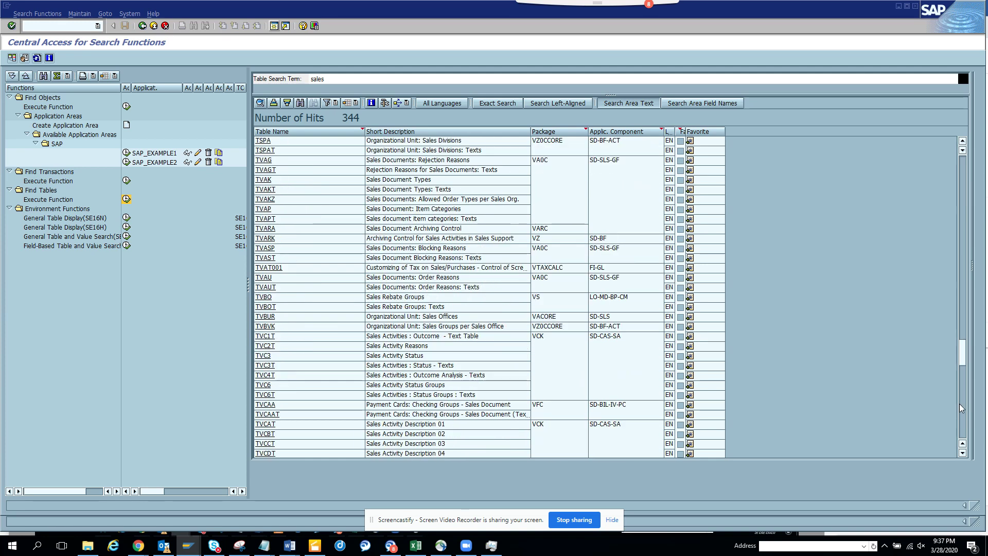
left_click(959, 404)
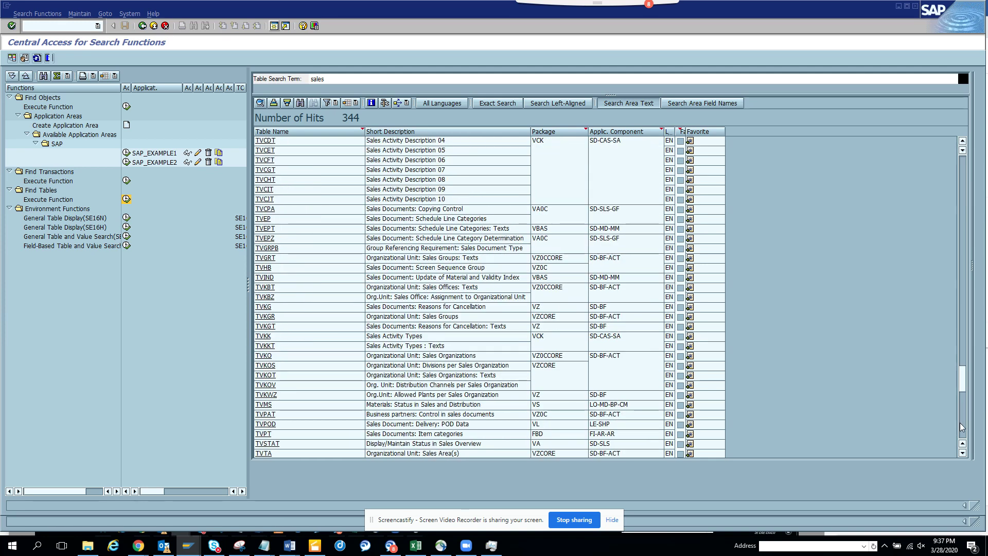
left_click(961, 424)
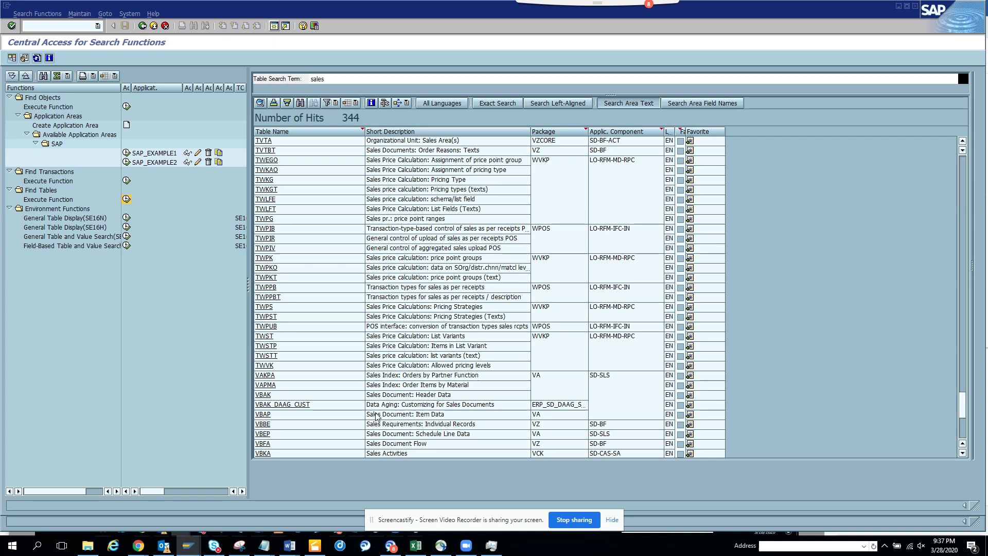
left_click(343, 80)
Step: Replace the search term with 'business part', returning 170 tables
left_click_drag(337, 79, 280, 78)
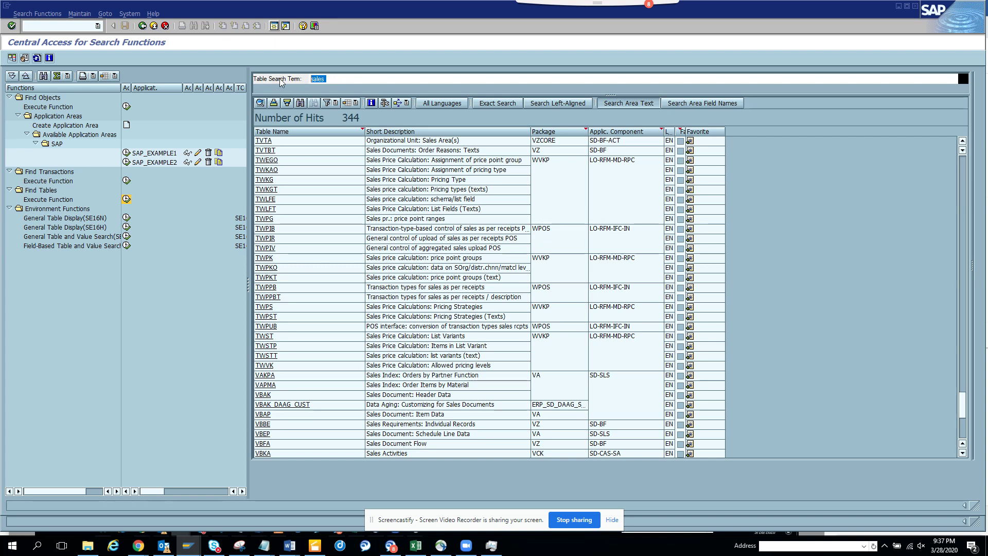
type("busines")
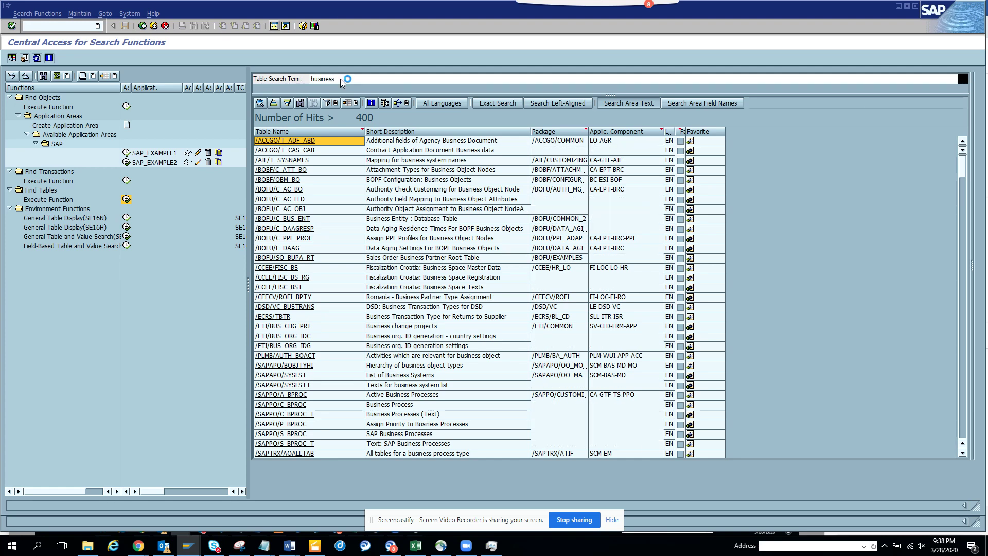
type("s")
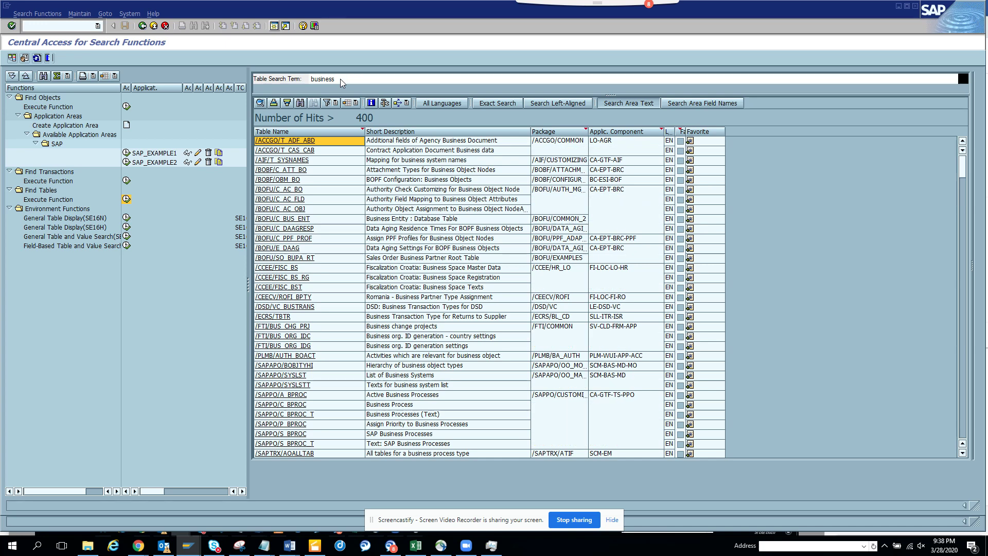
type(" part")
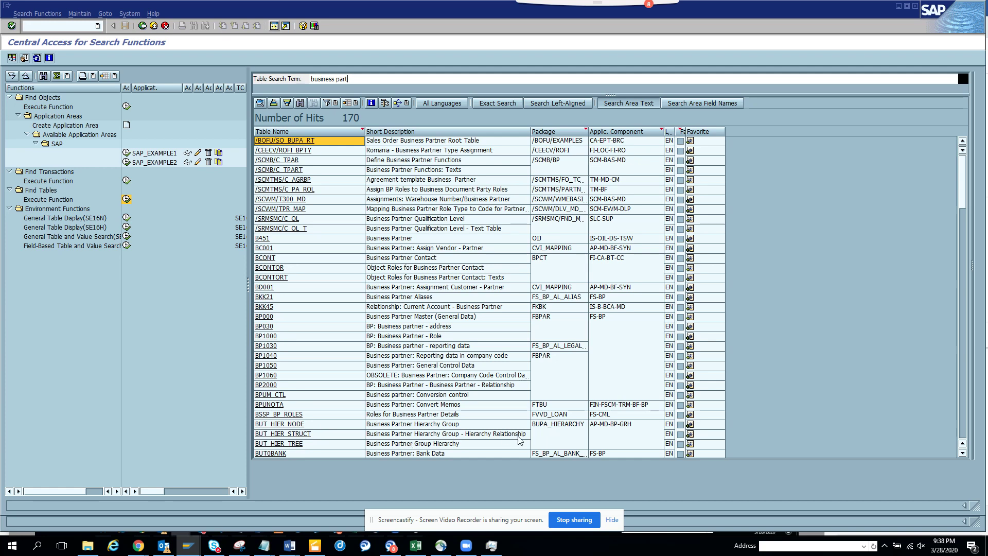
Step: Step through the business part hits such as BP000, BUT0BANK and CVI_VEND_LINK
left_click(963, 453)
left_click(962, 453)
left_click(962, 453)
left_click(963, 453)
left_click(963, 454)
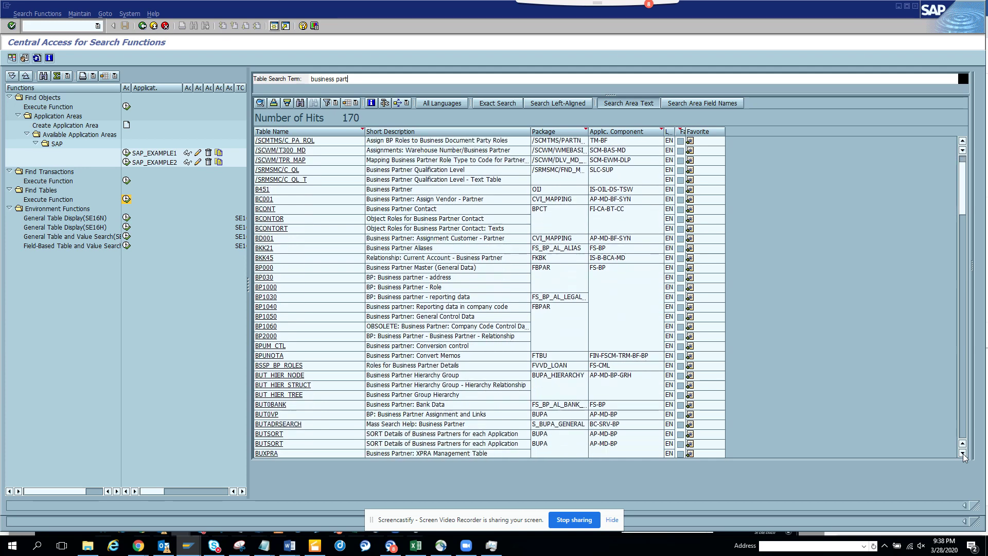
left_click(962, 454)
left_click(962, 453)
left_click(962, 453)
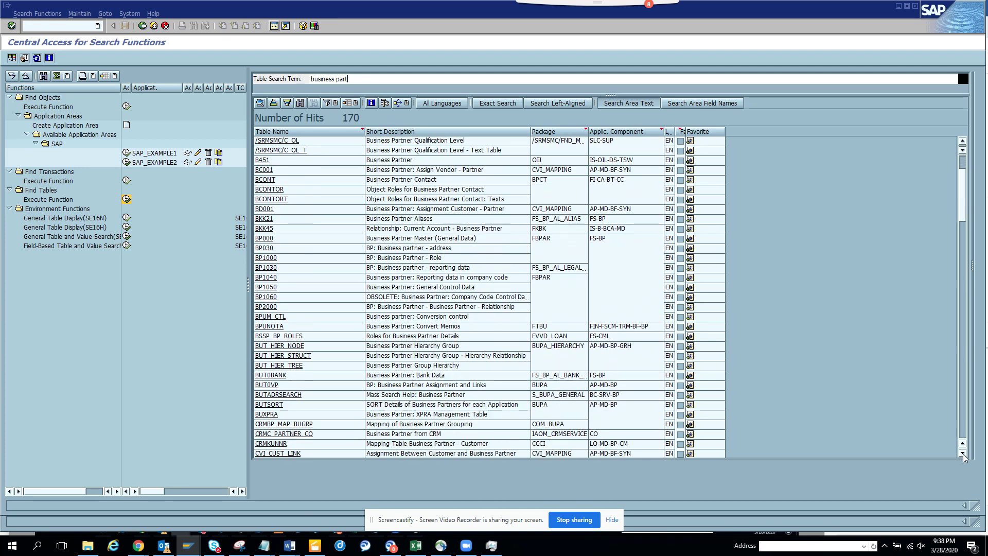
left_click(962, 453)
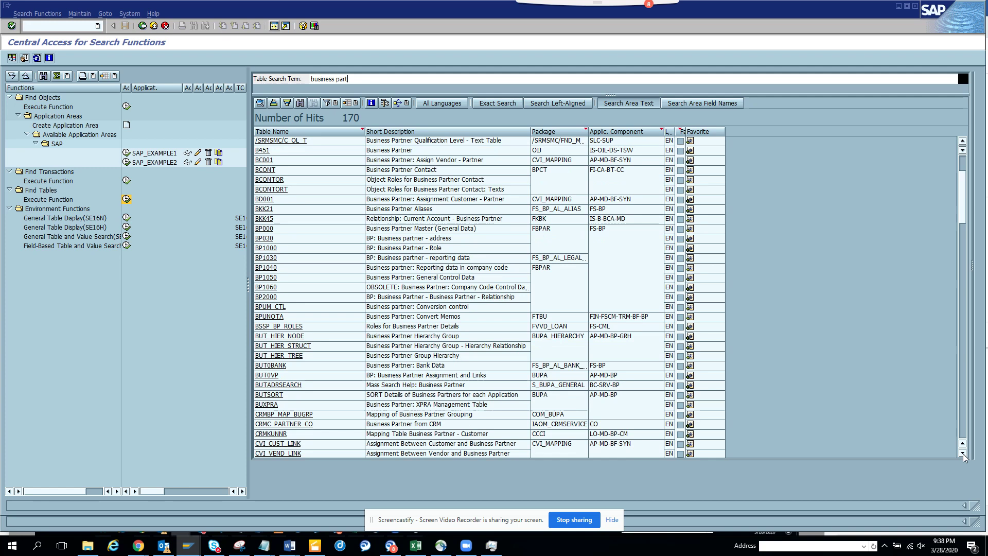
left_click(962, 453)
left_click(962, 453)
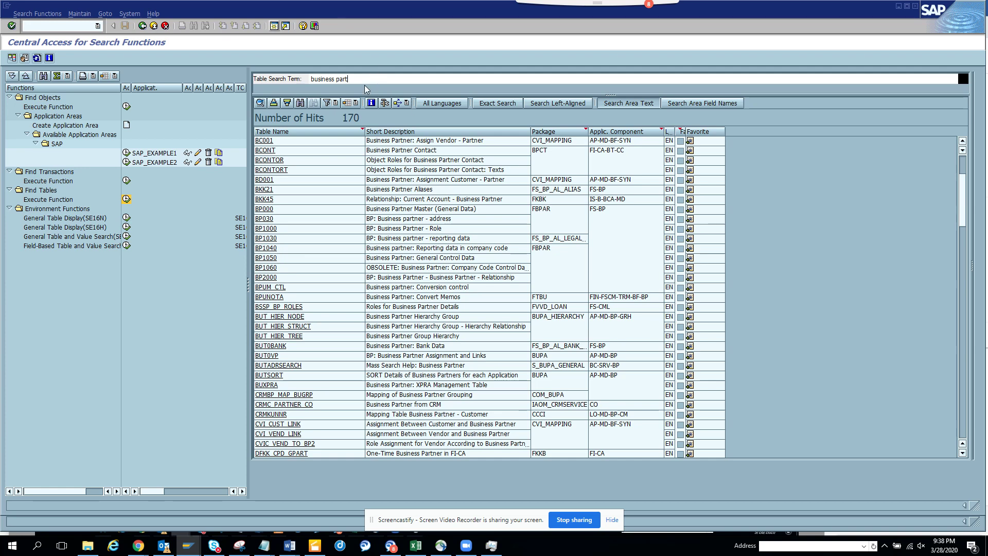
left_click_drag(368, 79, 236, 91)
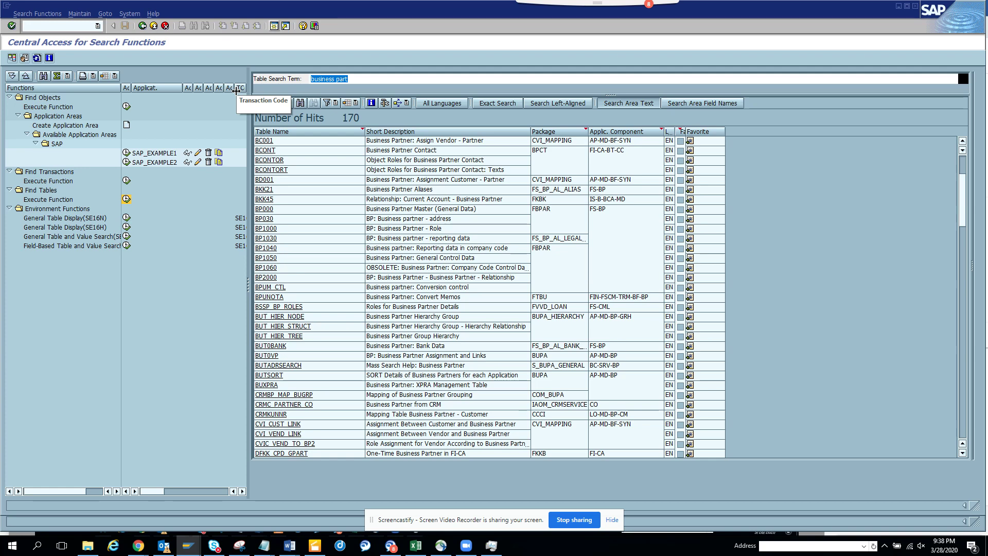
Step: Try the table search terms 'wrk', 'wr' and 'wo'
type("w")
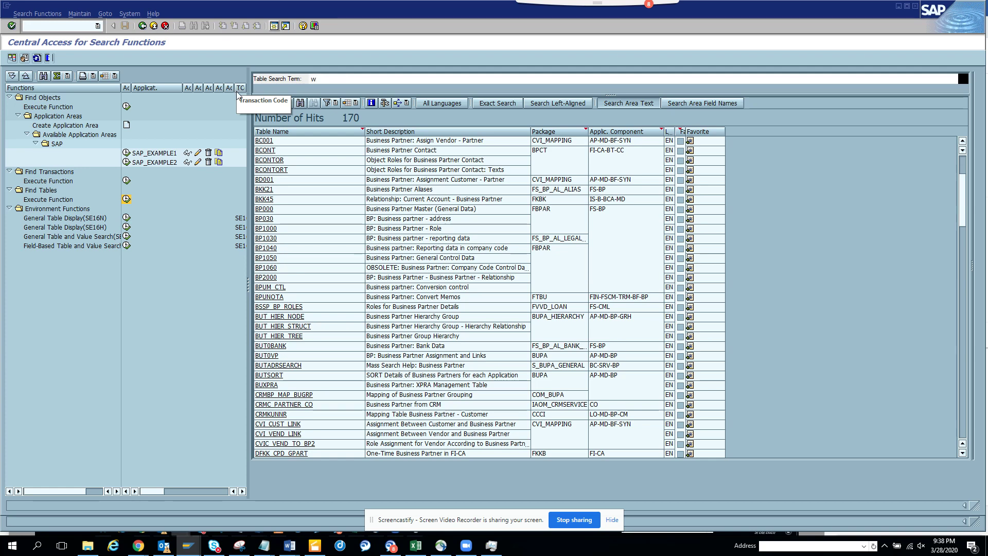
type("rk")
key("Return")
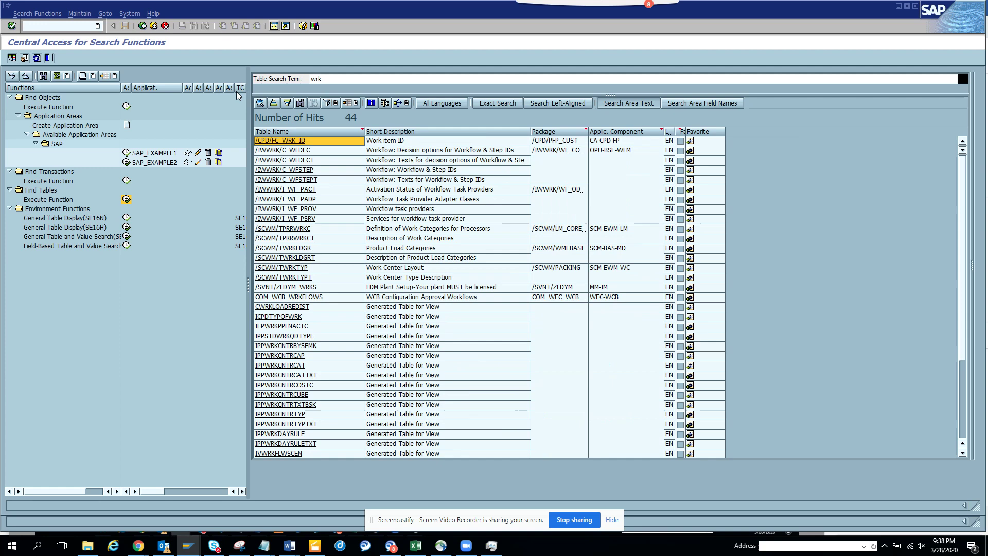
key("BackSpace")
key("Return")
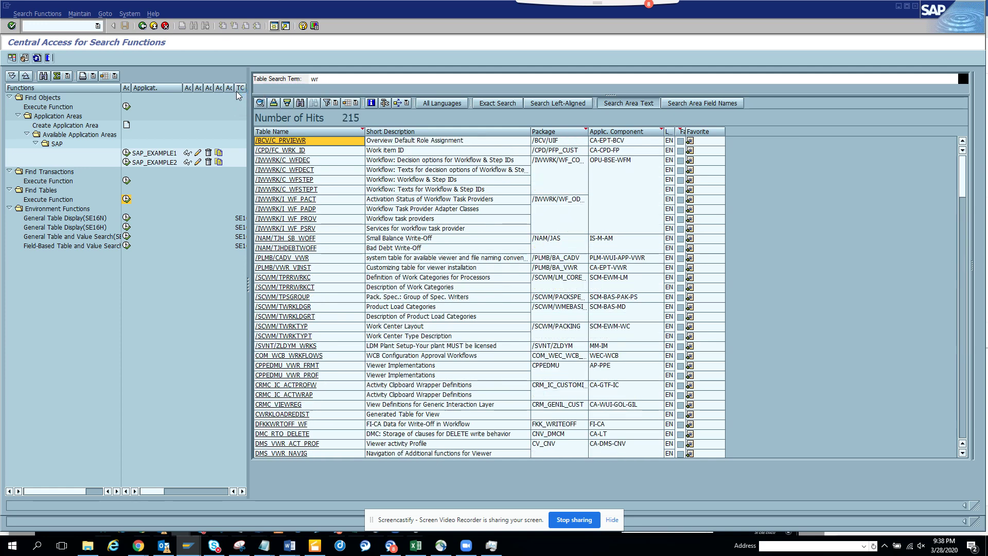
key("BackSpace")
type("o")
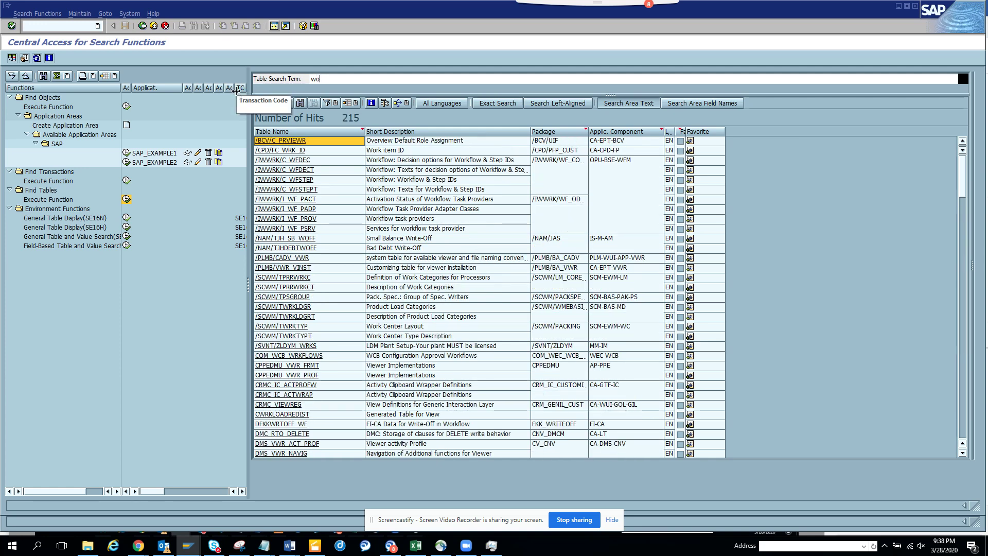
key("Return")
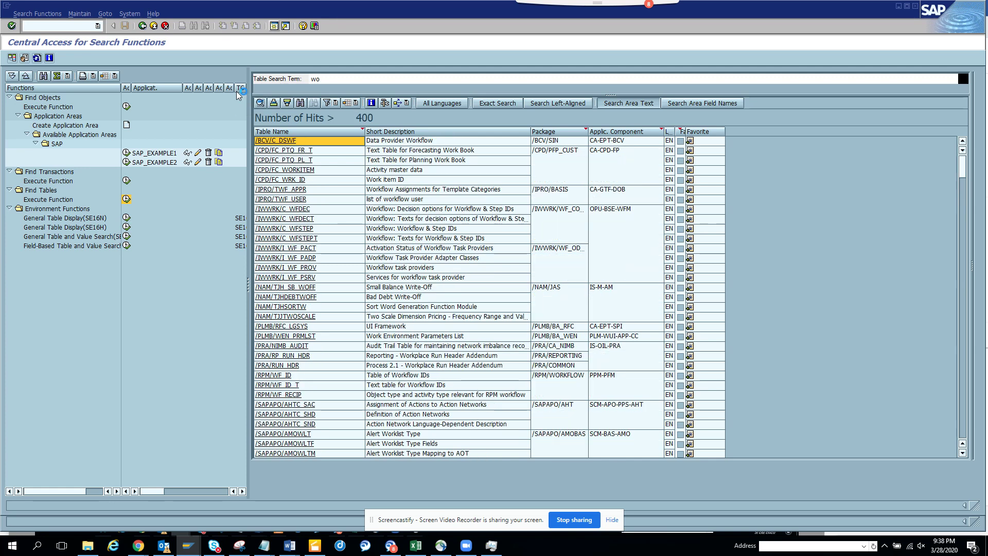
Step: Search for 'order' and page down the hits to AUFK and AFKO
key("BackSpace")
key("BackSpace")
type("o")
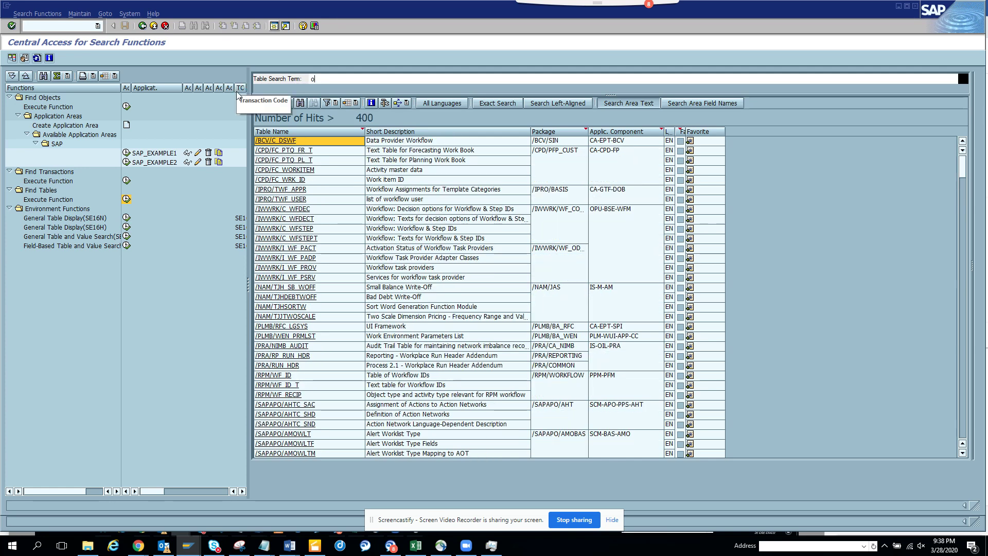
type("rder")
key("Return")
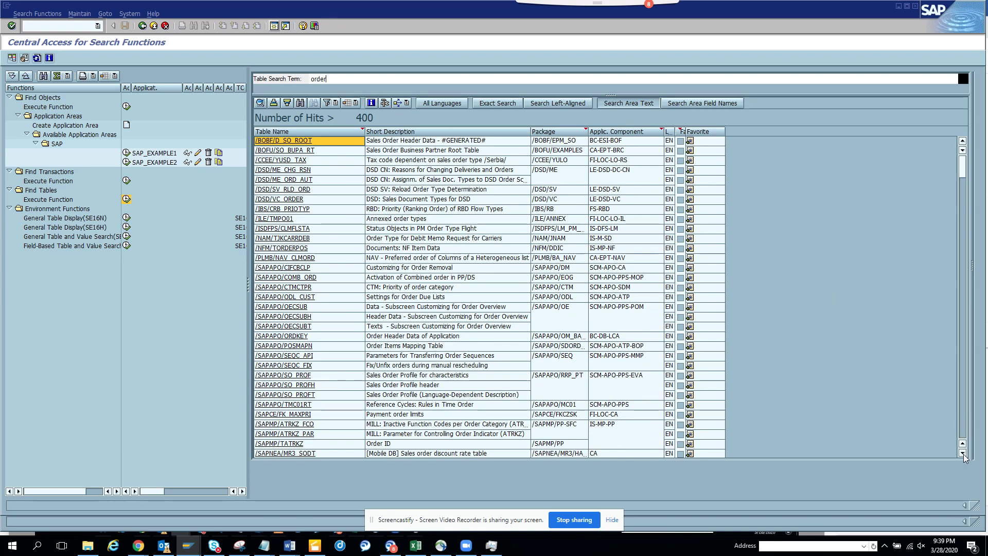
scroll(963, 370, "down", 2)
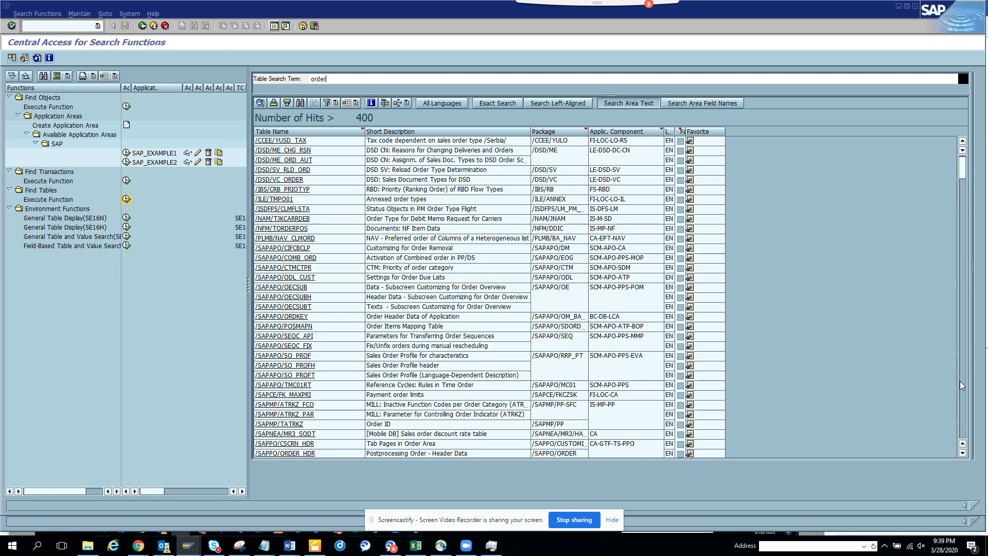
left_click(965, 389)
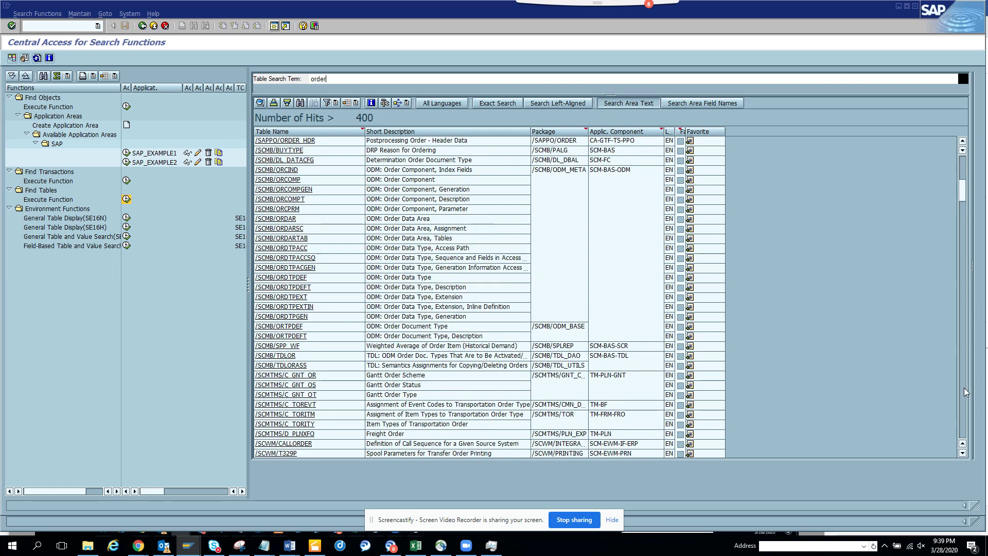
left_click(965, 391)
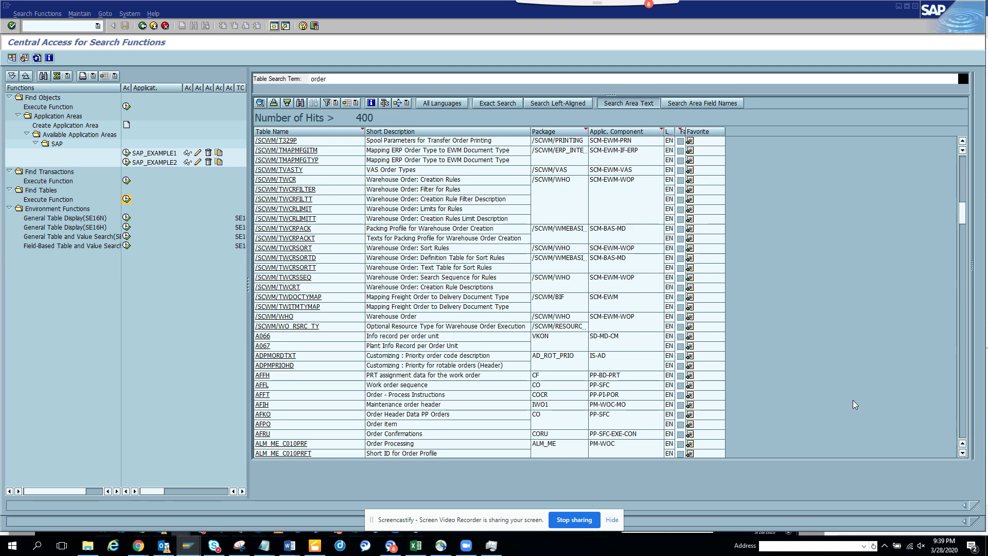
scroll(947, 335, "down", 10)
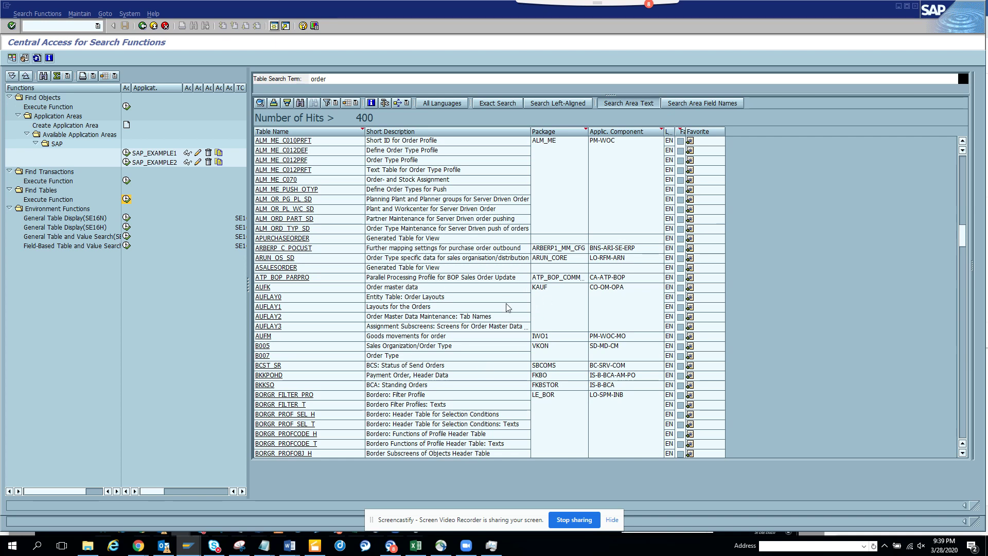
double_click(346, 79)
Step: Run the table search on the term 'material', giving 400 hits
type("mar")
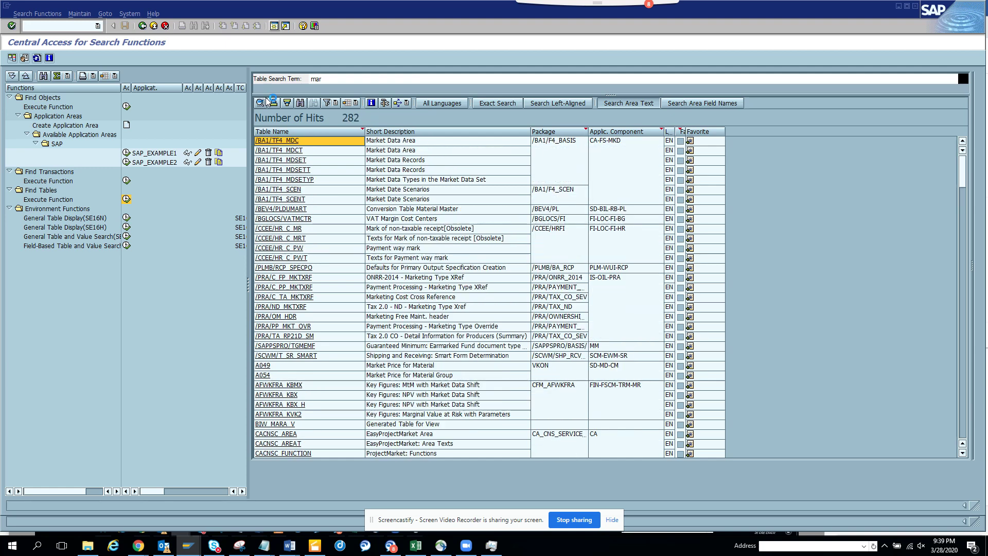
key("BackSpace")
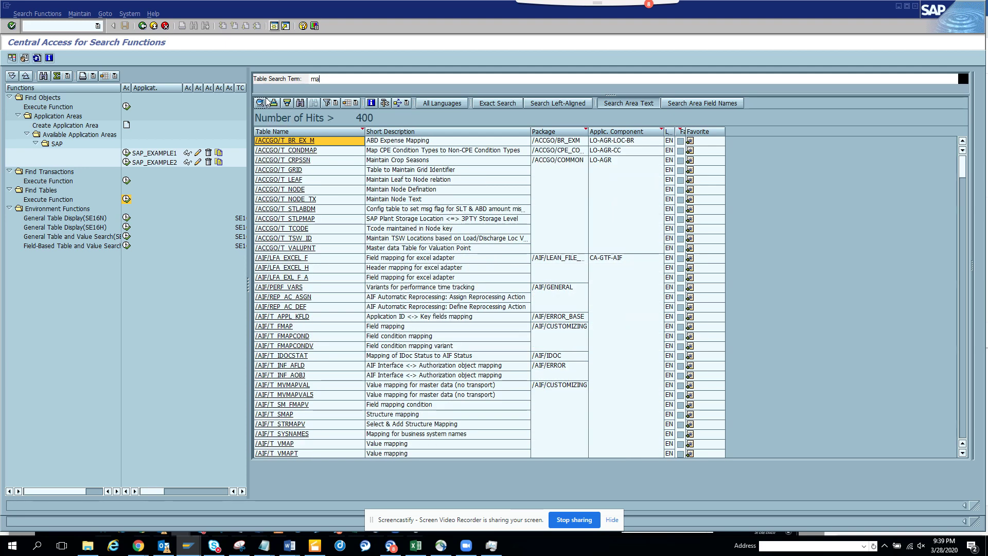
type("ter")
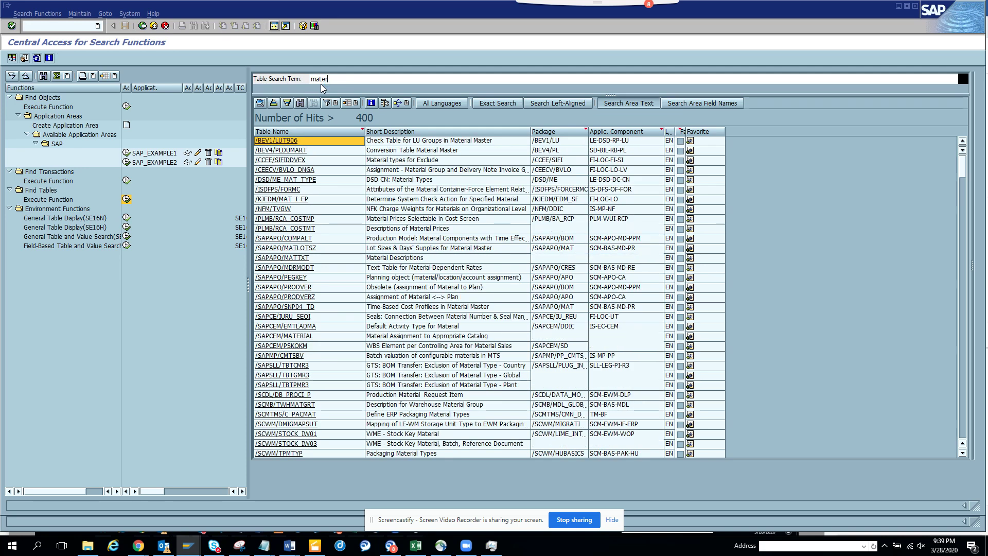
type("ial")
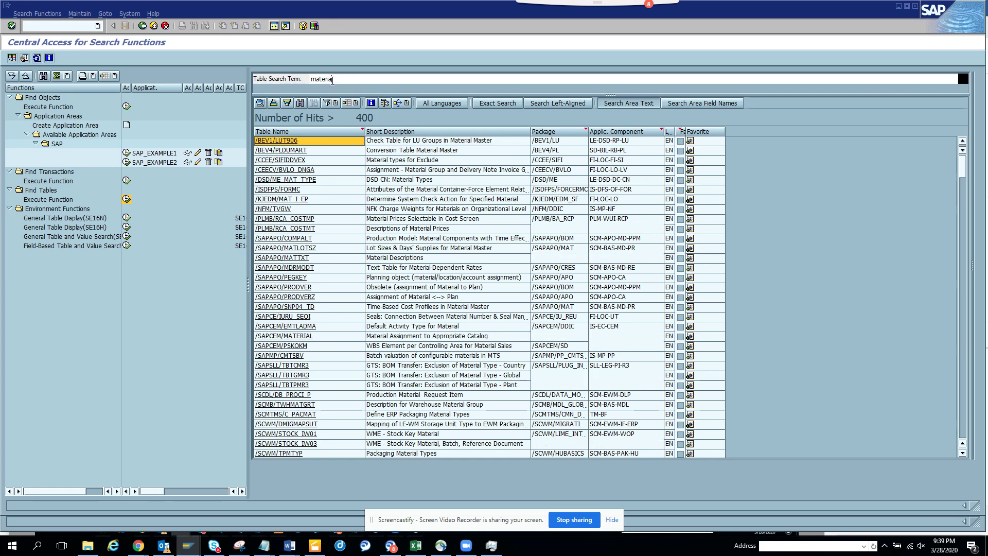
key("Return")
Step: Page down the material results to MAKT, MARA, MARC and MARD
left_click(960, 252)
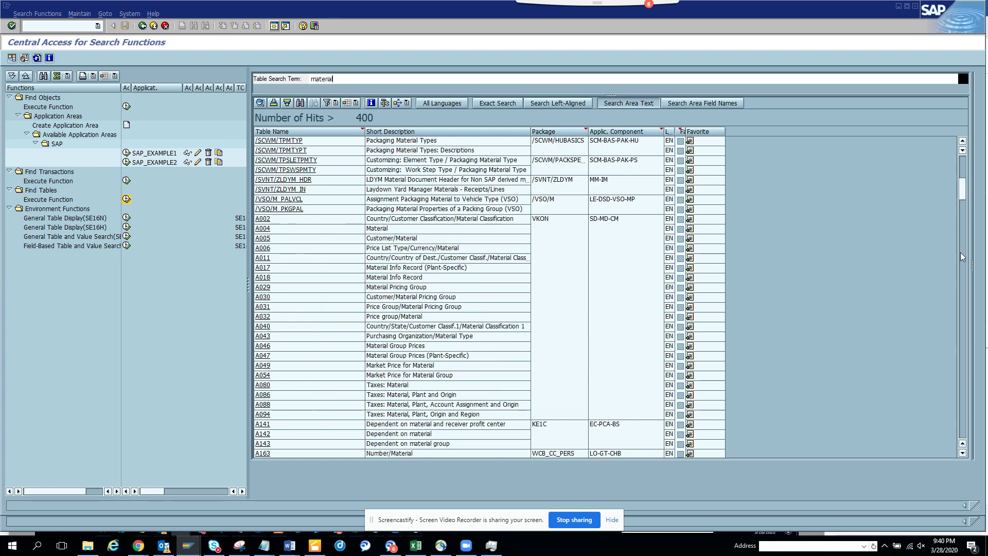
left_click(960, 253)
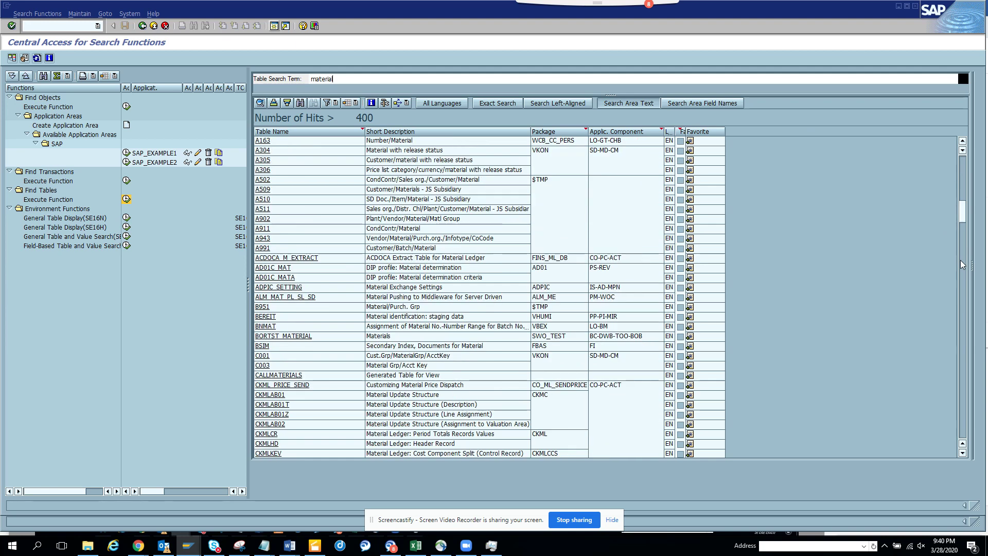
left_click(964, 290)
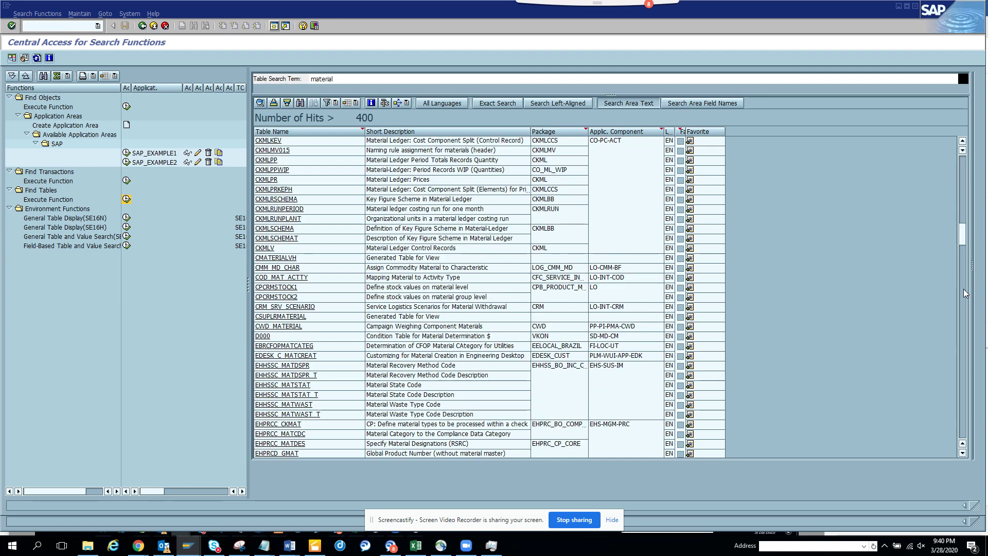
left_click(963, 290)
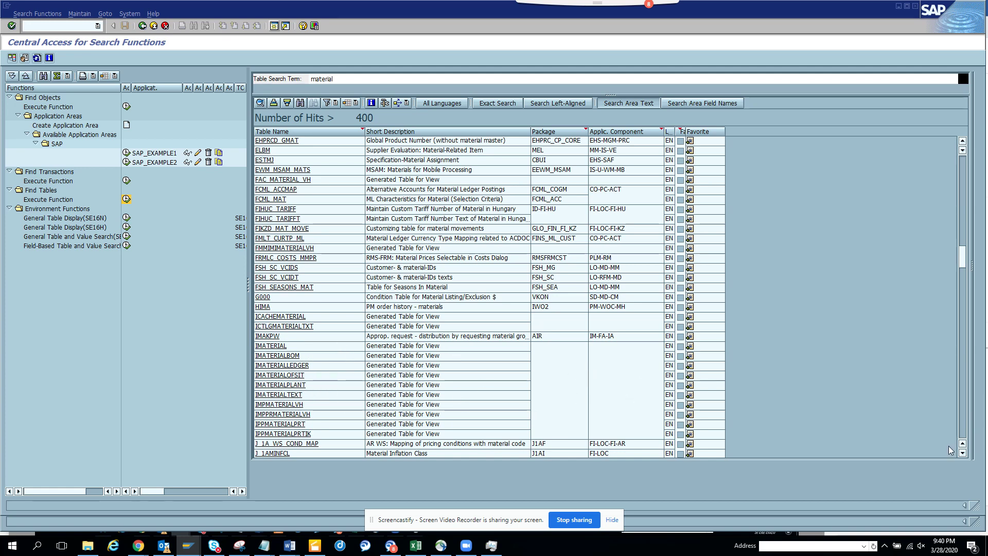
left_click(962, 453)
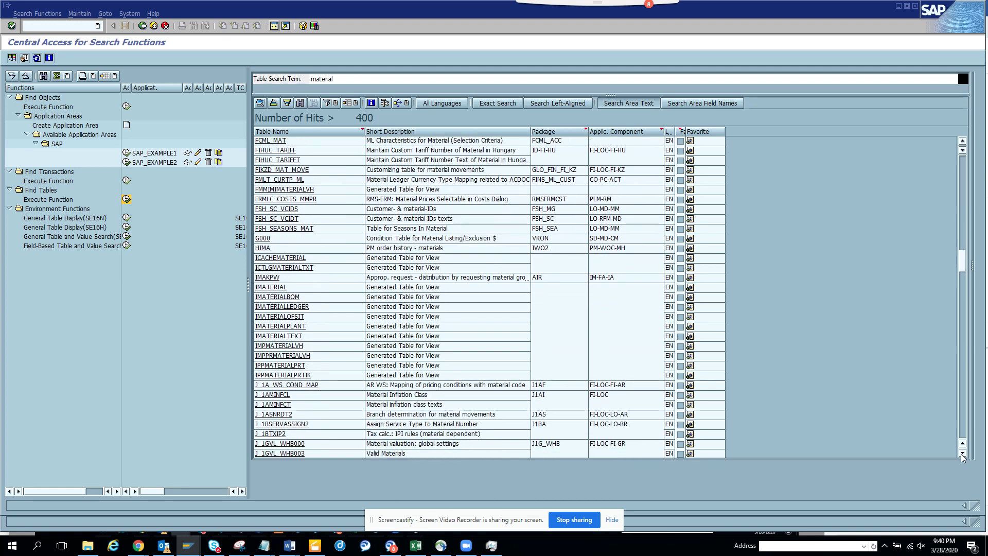
left_click_drag(962, 454, 962, 454)
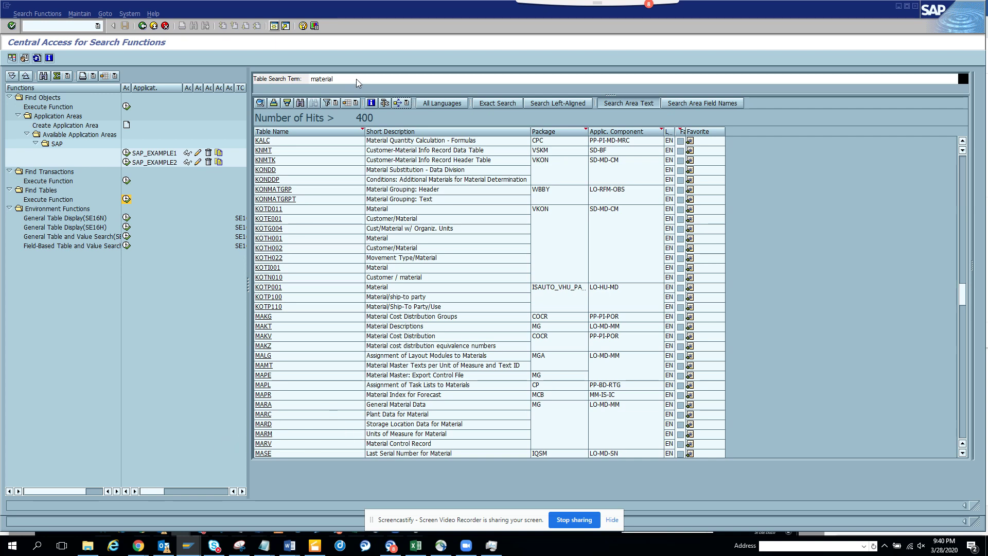
Step: Replace the term with 'manager' for 65 hits, then overwrite it with 'aiba'
left_click(337, 79)
left_click_drag(337, 79, 264, 81)
type("mana")
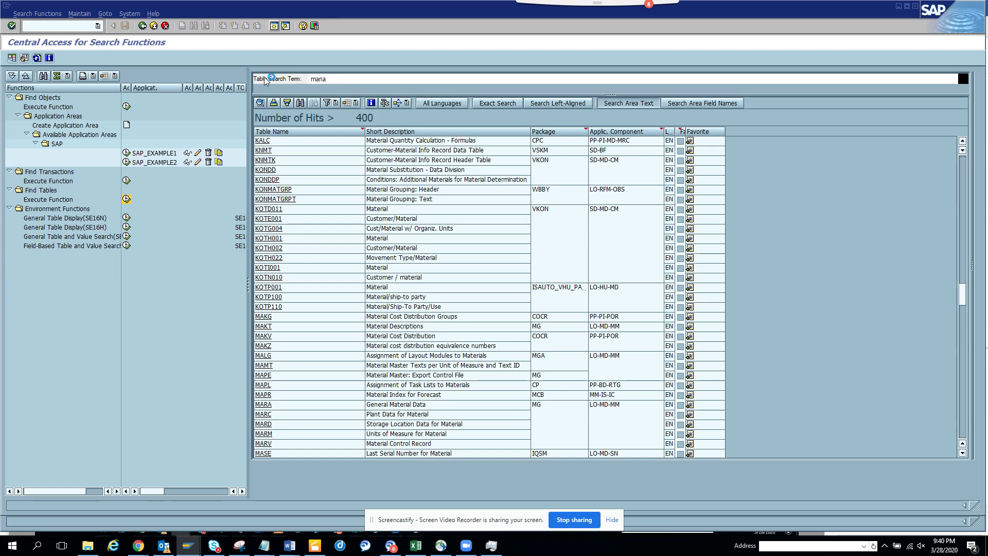
type("r")
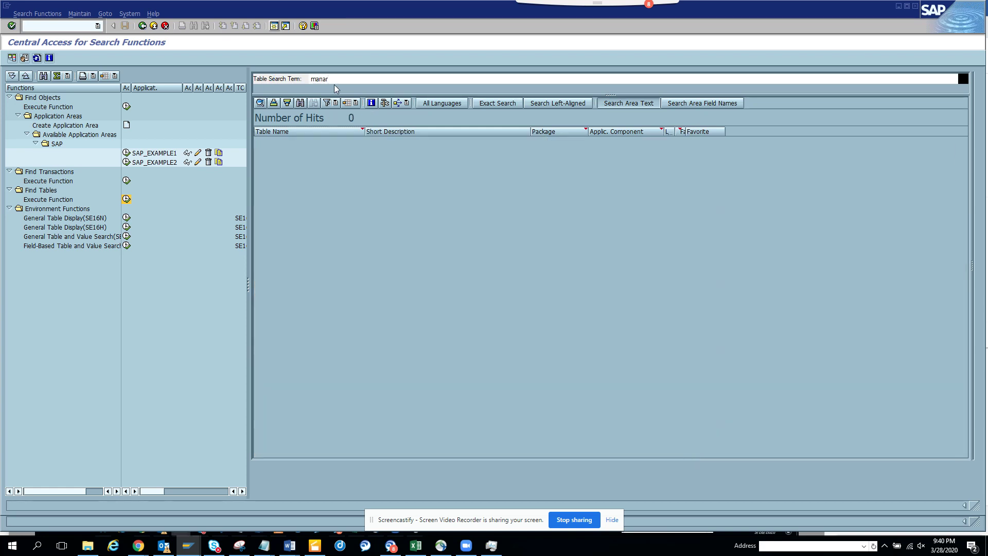
key("BackSpace")
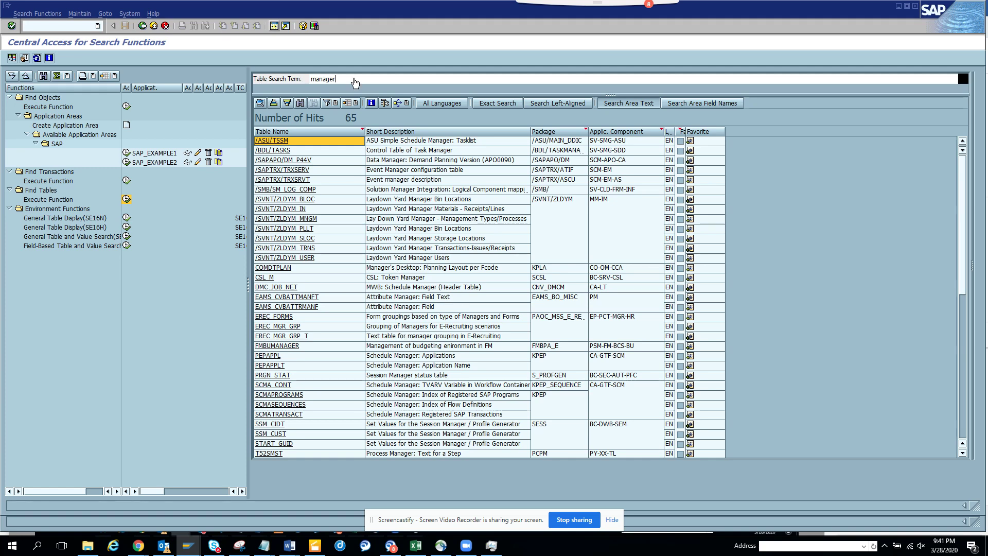
left_click_drag(354, 77, 274, 81)
type("aiba")
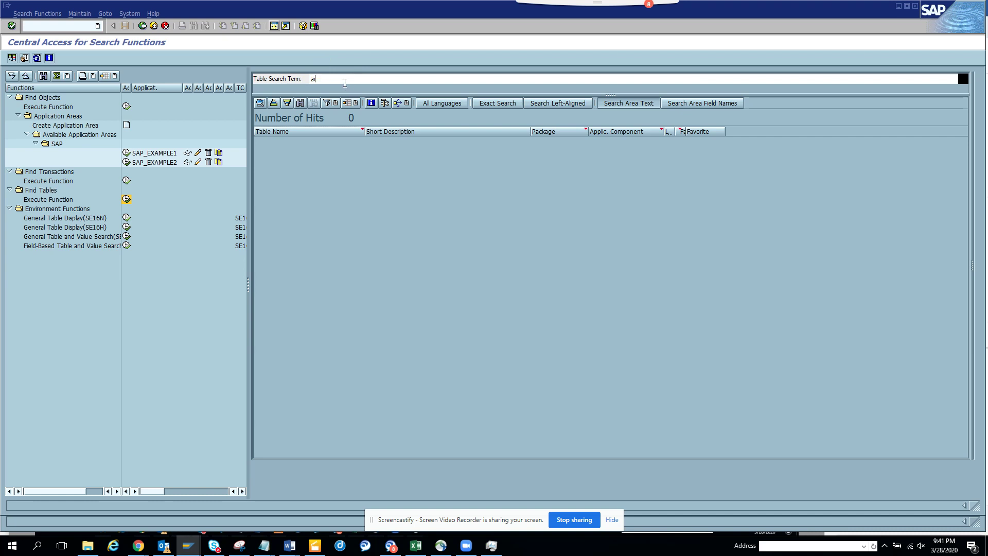
Step: Search for Ariba, then 'abap', leaving 2 hits: RSODPABAPCDSVIEW and T7XSS_SER_RFW
type("r")
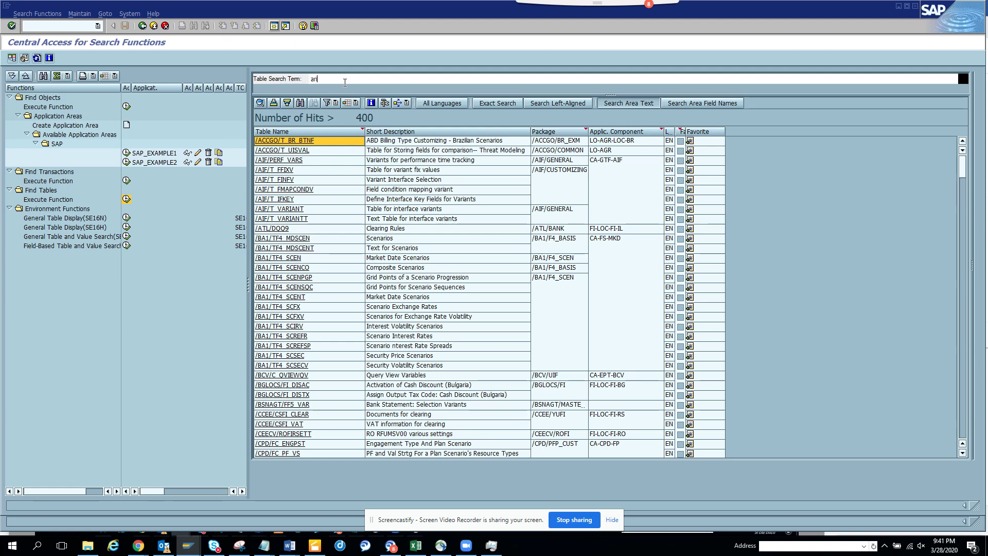
type("b")
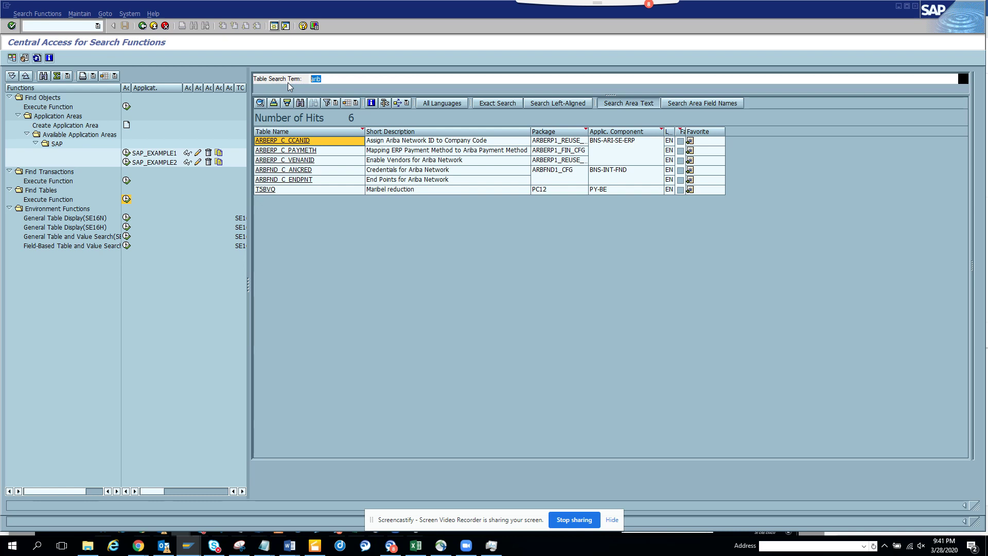
type("aba")
key("Return")
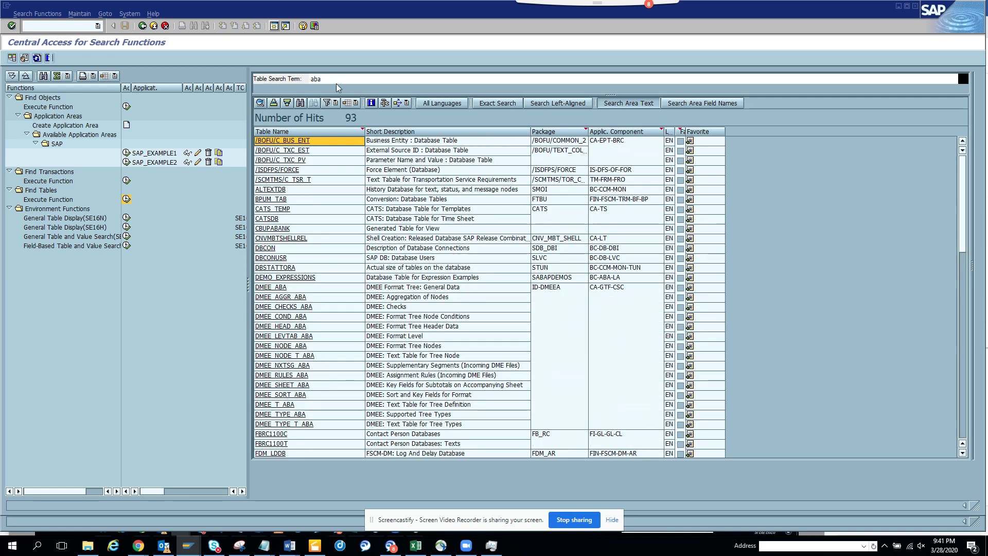
type("p")
key("Return")
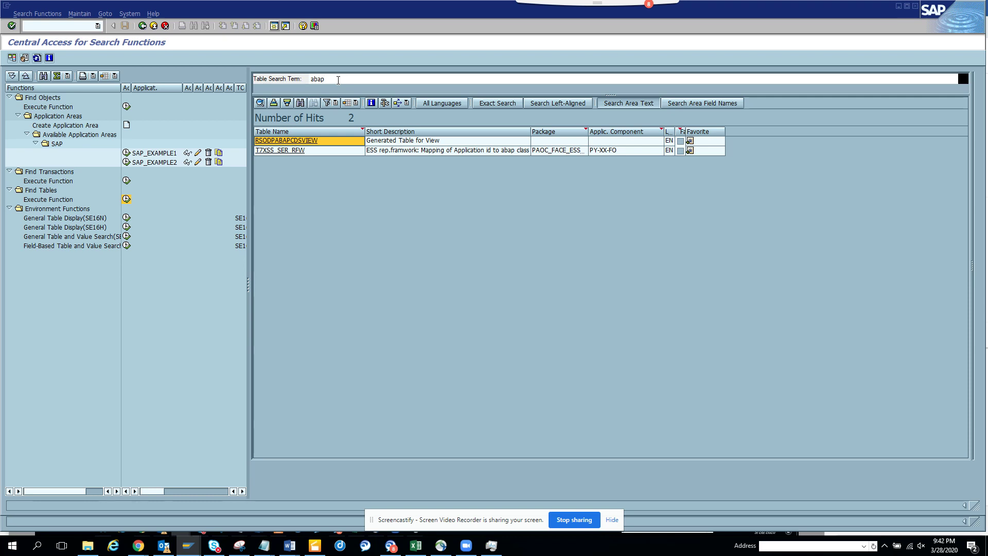
Step: Display the entries of RSODPABAPCDSVIEW, then go back to the abap hit list
left_click(314, 145)
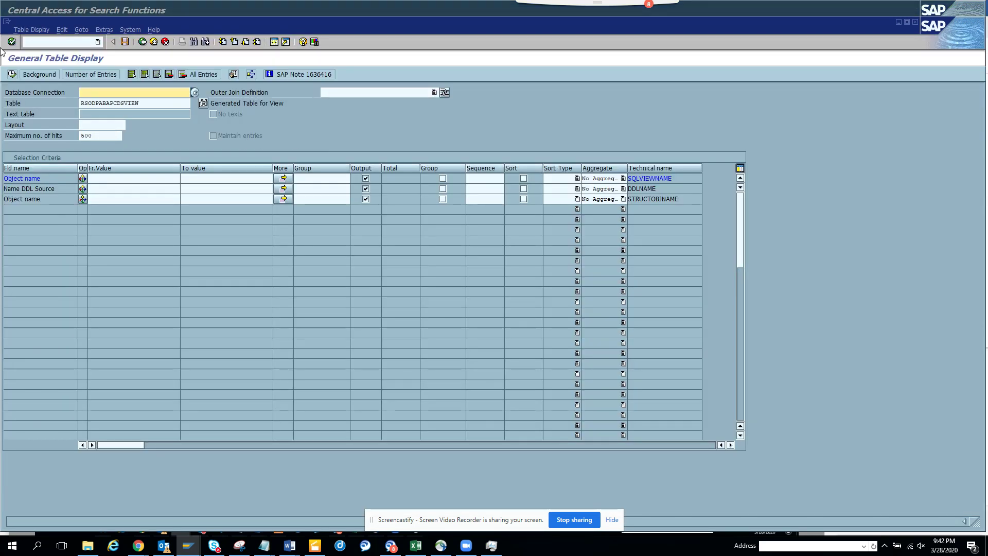
left_click(11, 74)
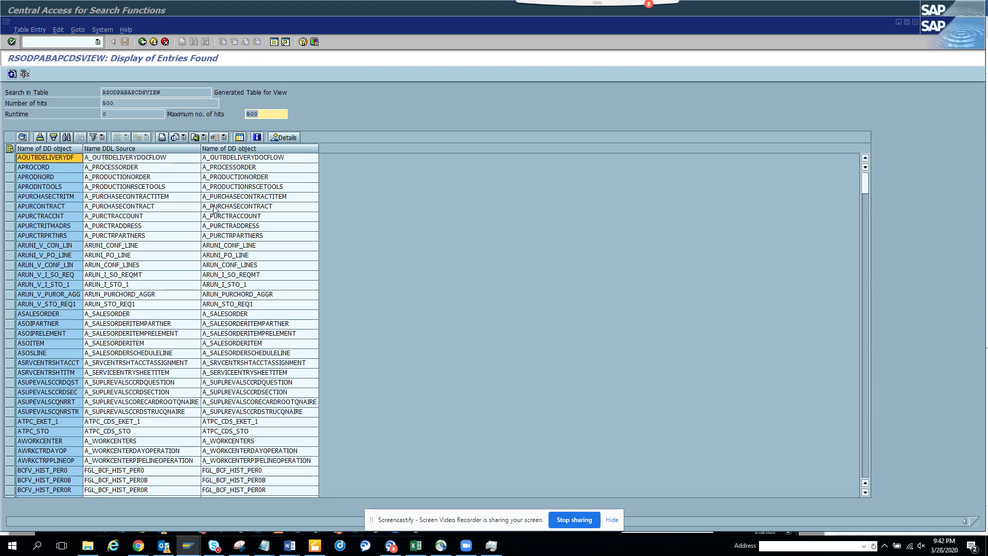
left_click(140, 43)
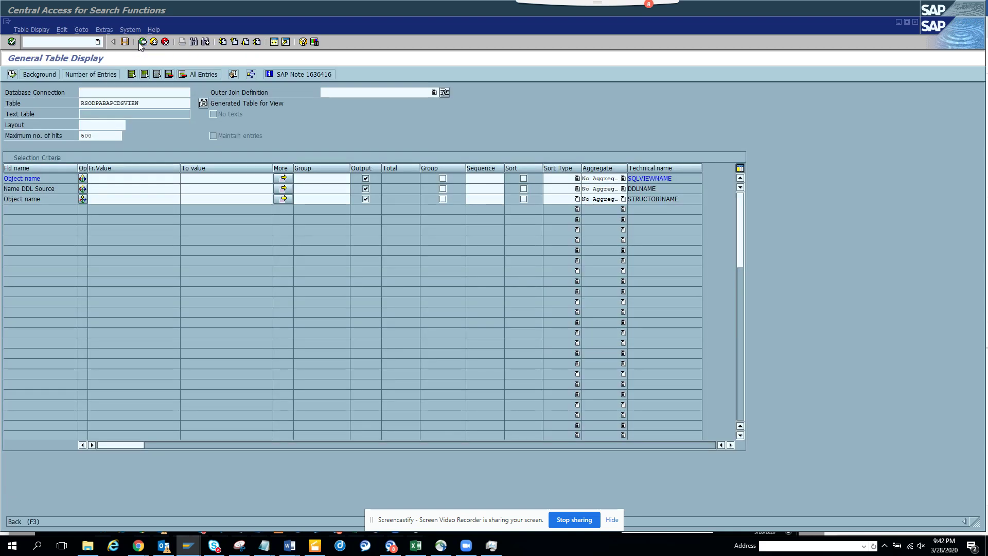
left_click(141, 42)
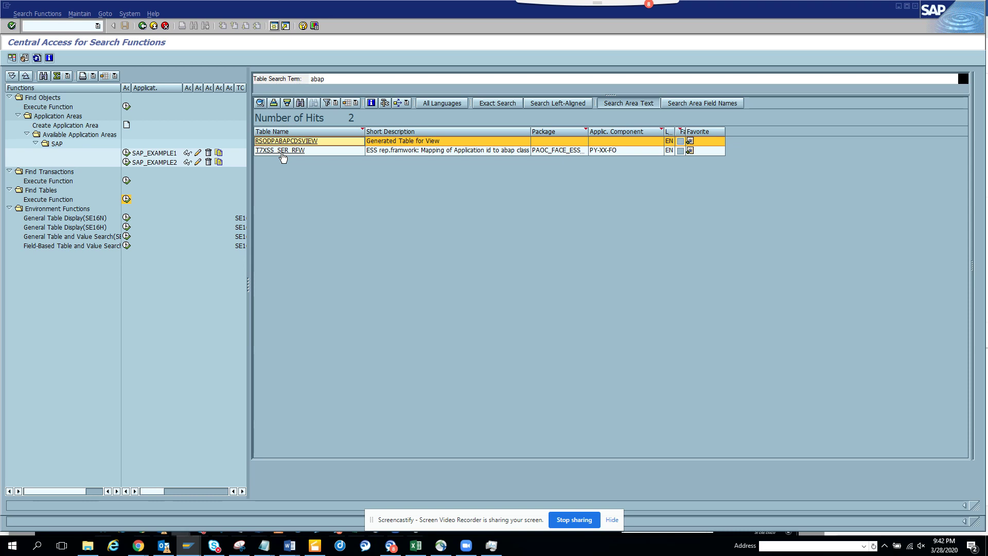
left_click_drag(326, 79, 260, 86)
Step: Search for 'workflow' and scroll through its 106 hits, returning to the top
type("workflow")
key("Return")
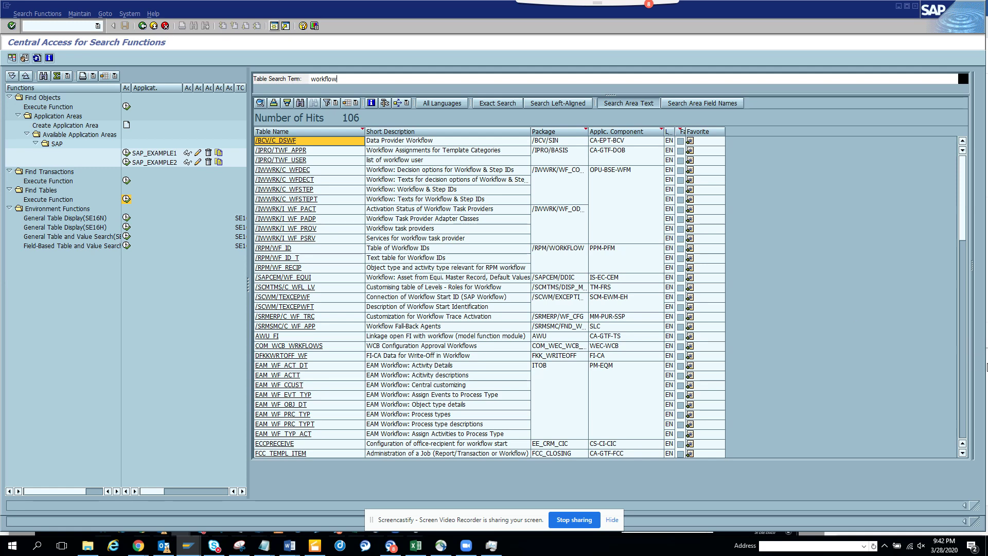
left_click(965, 393)
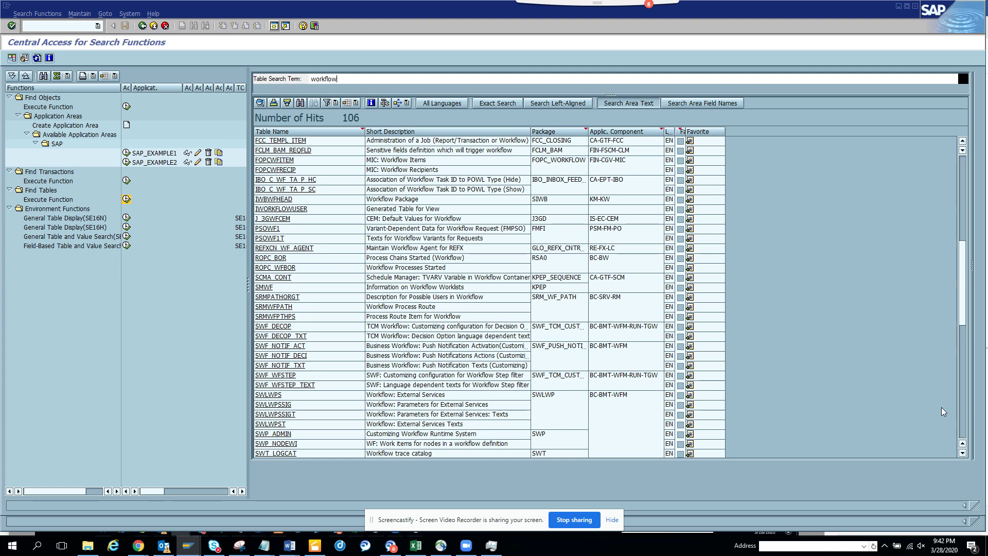
left_click(964, 436)
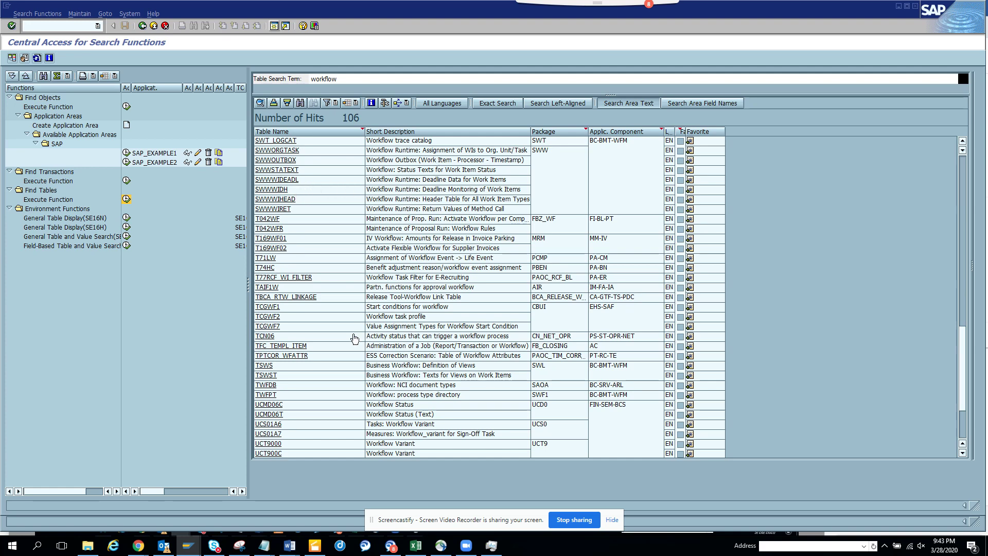
left_click(966, 428)
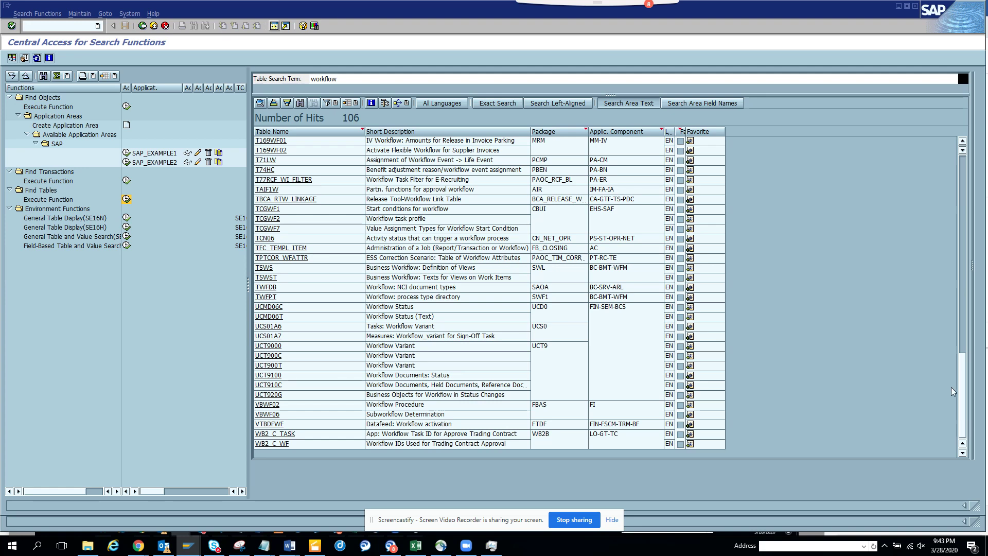
left_click(962, 188)
left_click(962, 187)
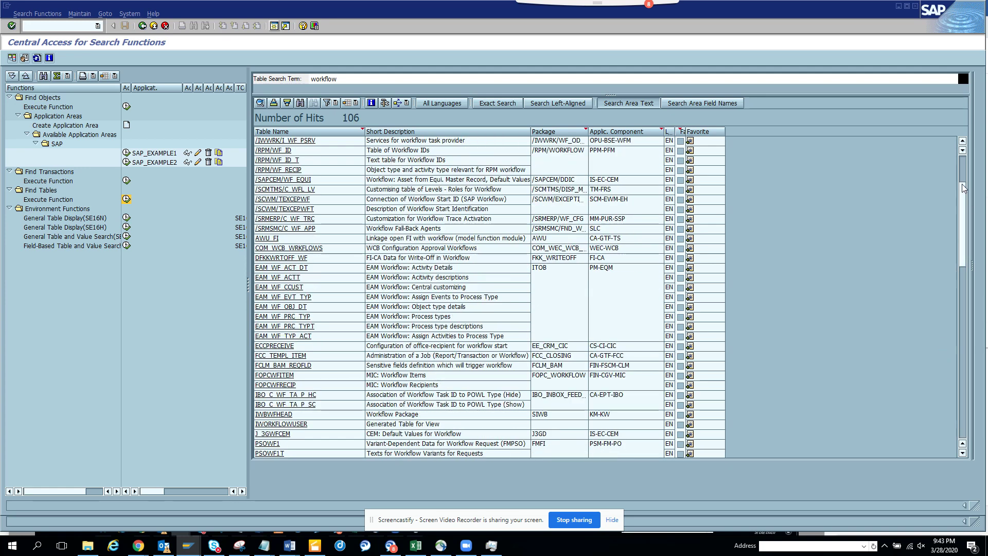
left_click_drag(964, 188, 962, 172)
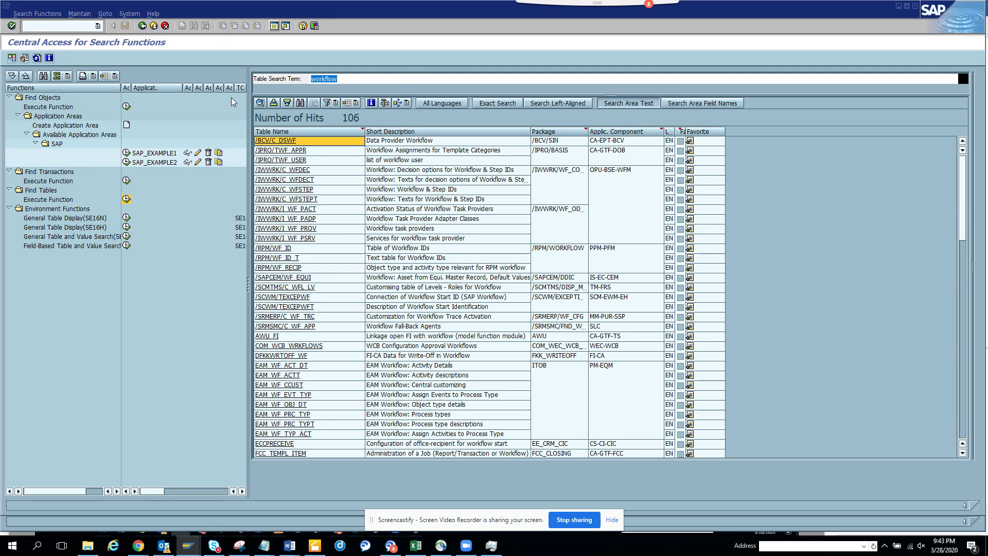
Step: Search for 'cost' (400 hits), then 'cost enter' for 35 hits like CSKS and TKA05
type("cost")
key("Return")
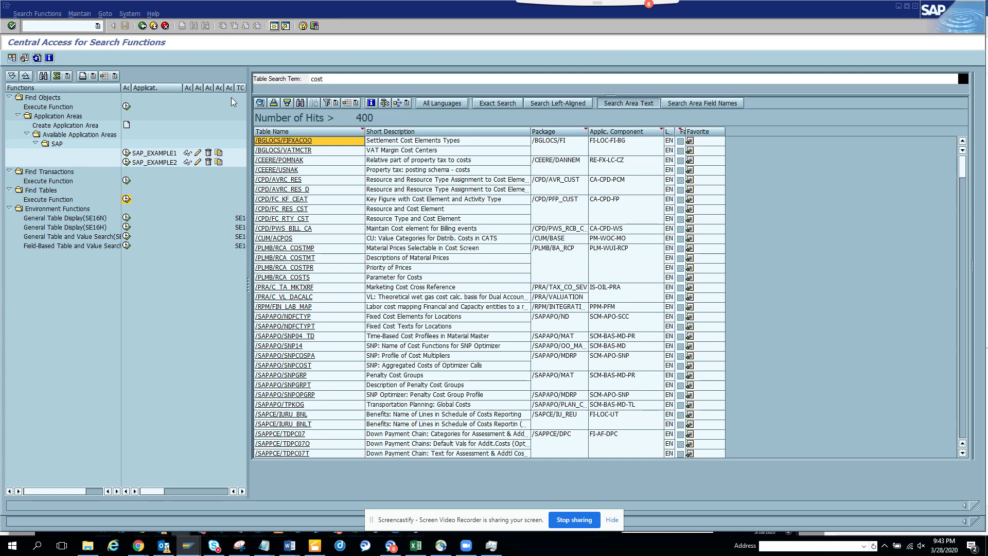
type("enter")
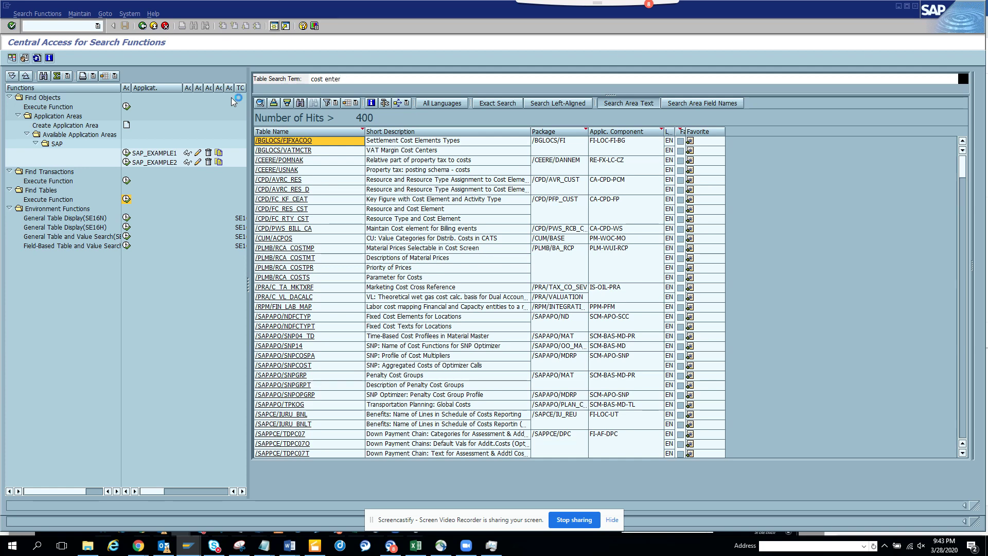
key("Return")
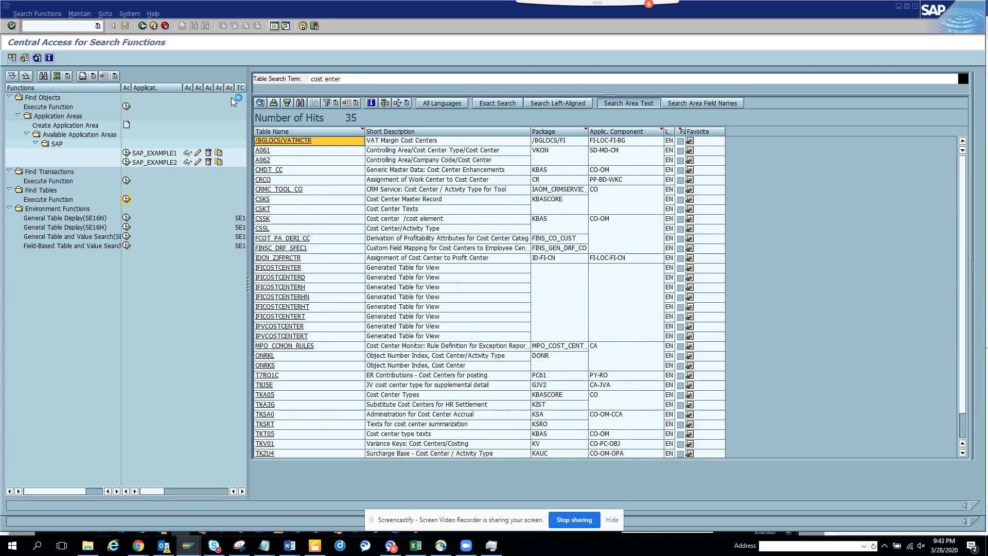
Step: Clear the Table Search Term field
key("BackSpace")
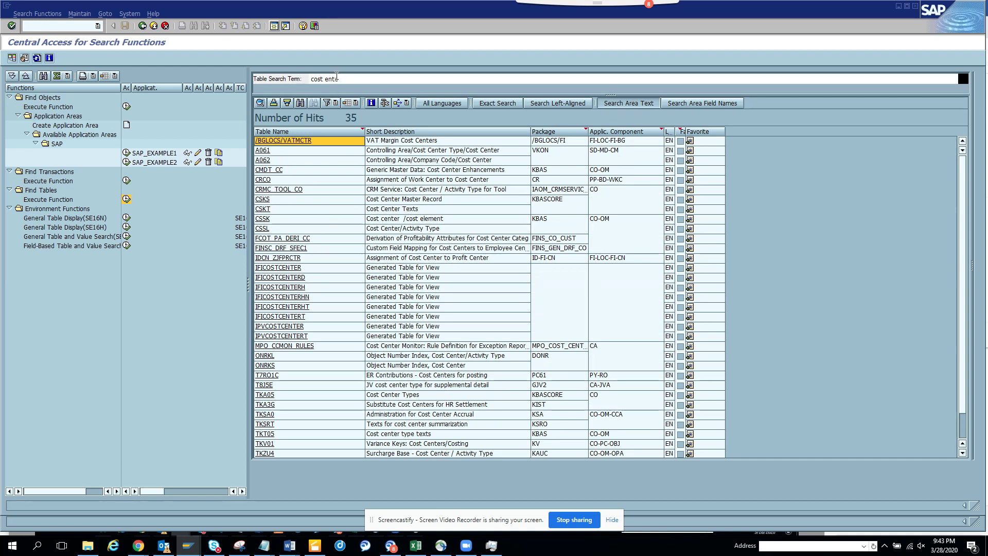
key("ctrl+a")
key("BackSpace")
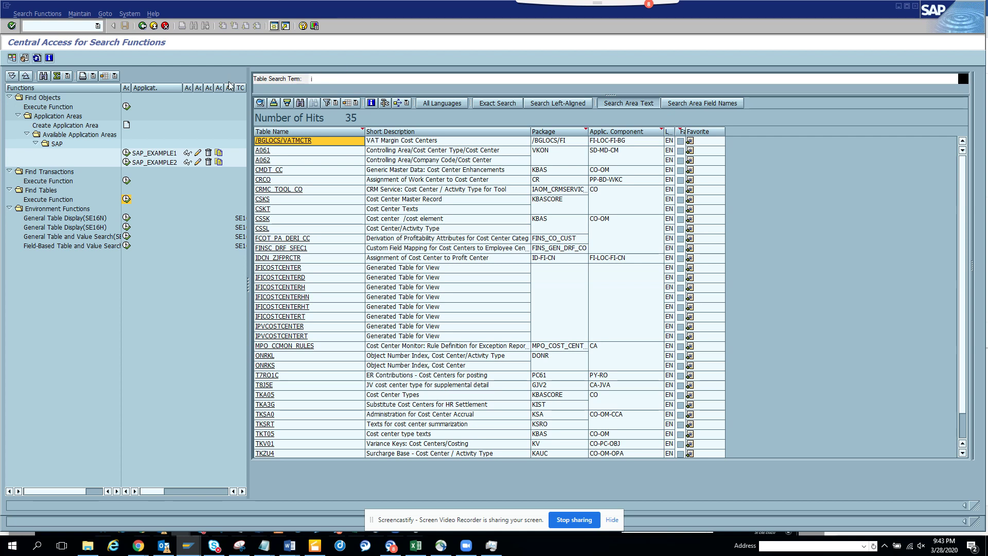
Step: Search for 'asset', listing 220 hits such as ANEA, ANKA and ANLA, then select the term
type("i")
type("ss")
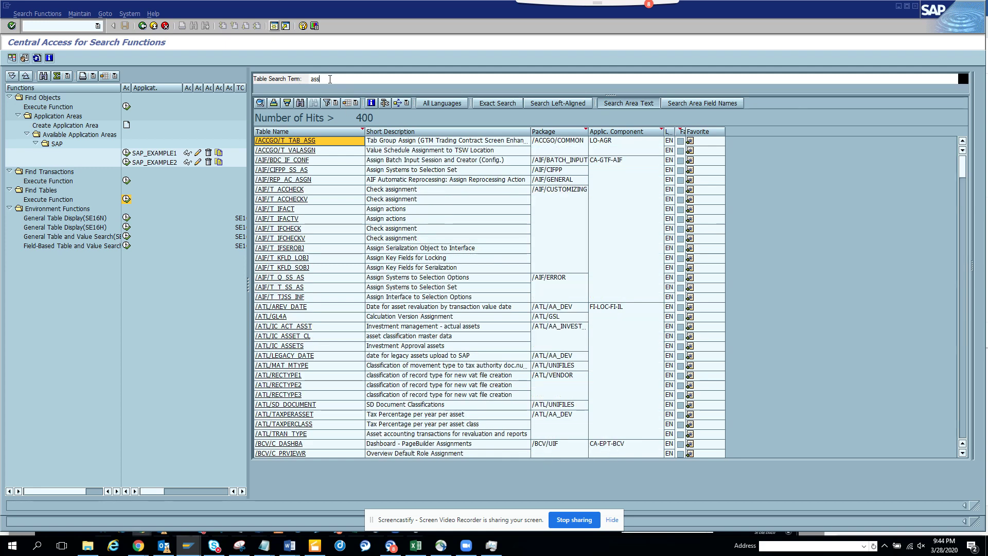
type("et")
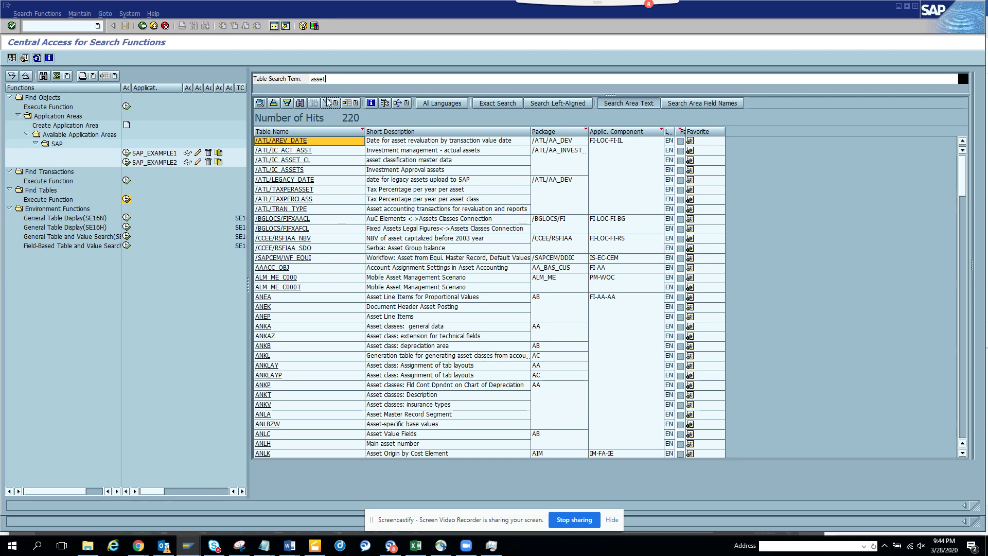
left_click_drag(326, 78, 231, 75)
Step: Correct the 0-hit 'pofit' search to 'profit cen', listing 24 tables including CEPC and CEPC_BUKRS
type("pofit")
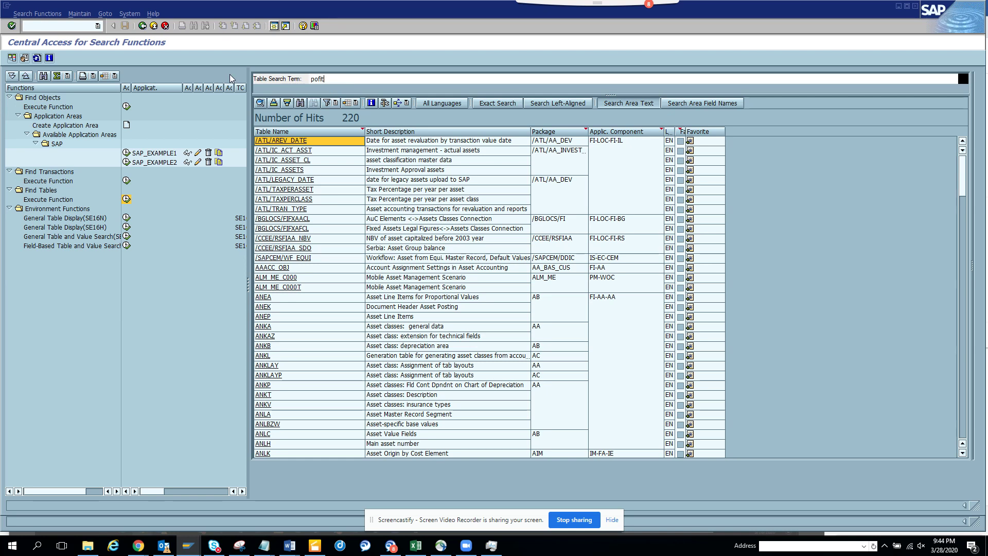
key("Return")
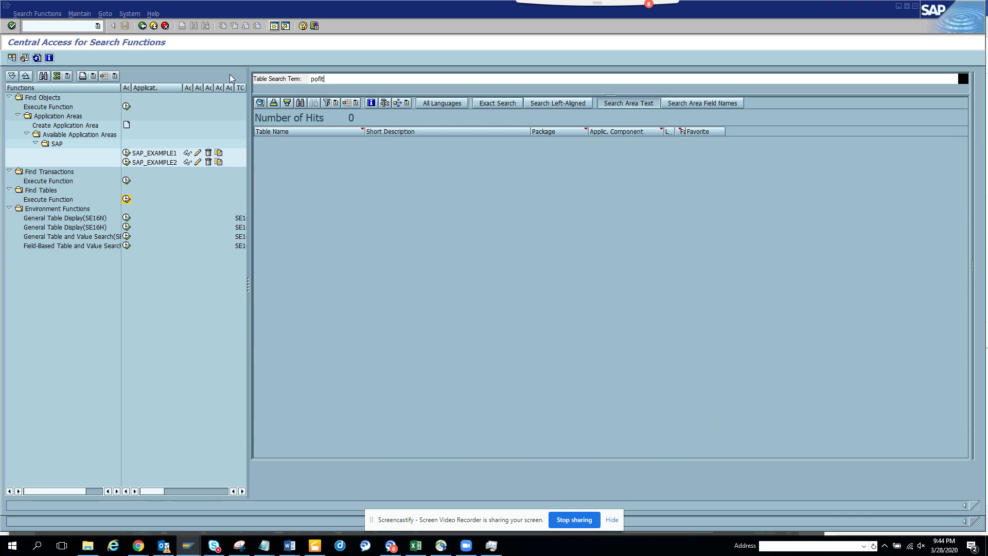
key("BackSpace")
key("BackSpace")
key("BackSpace")
key("BackSpace")
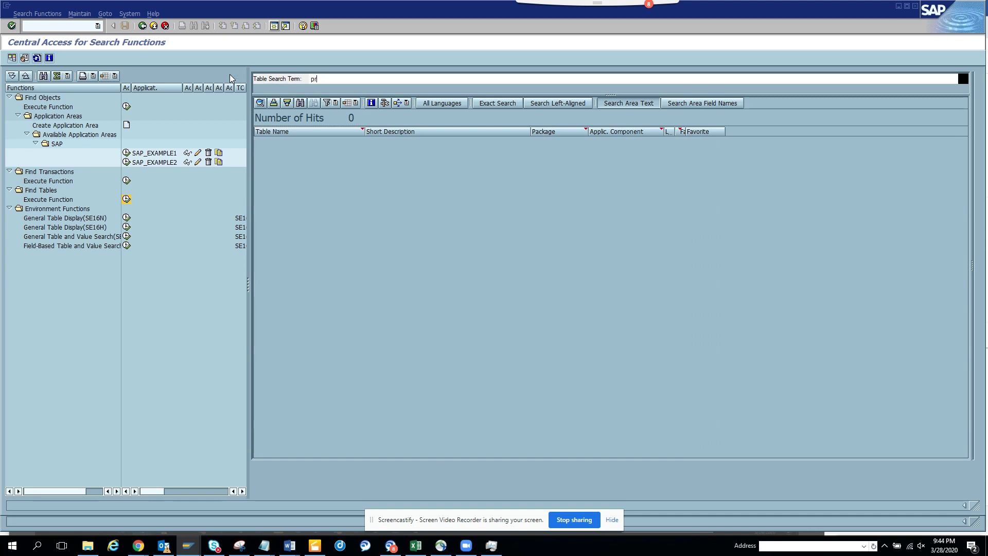
type("r")
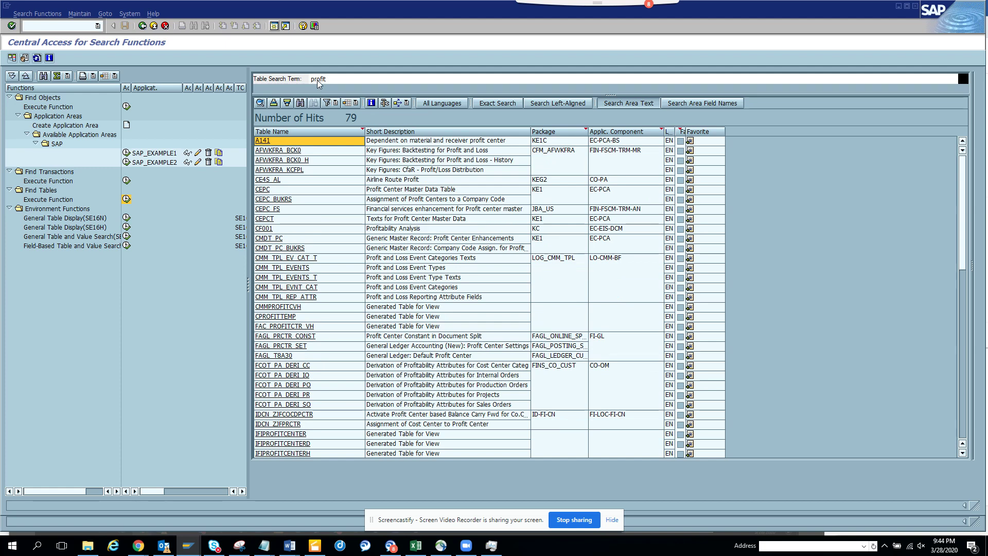
type("n")
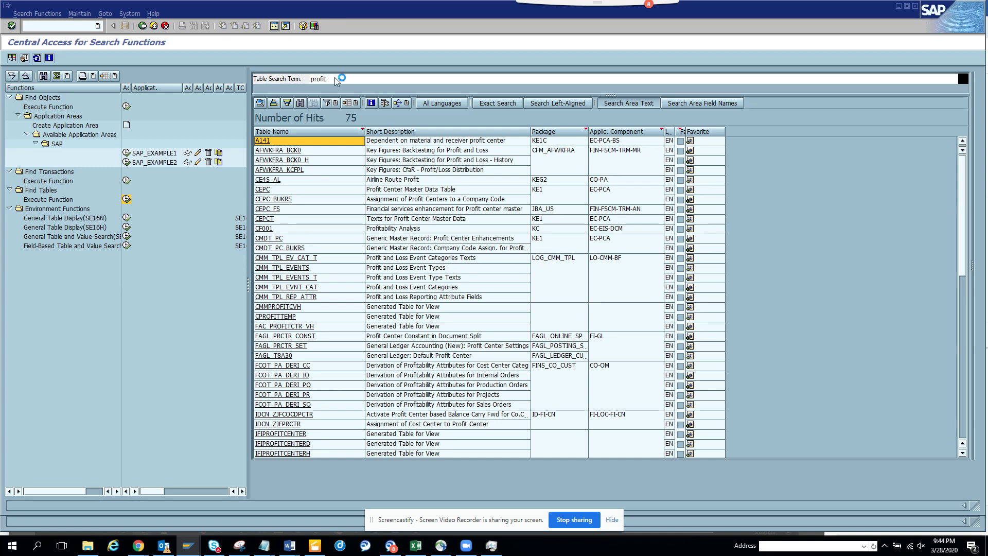
type("cen")
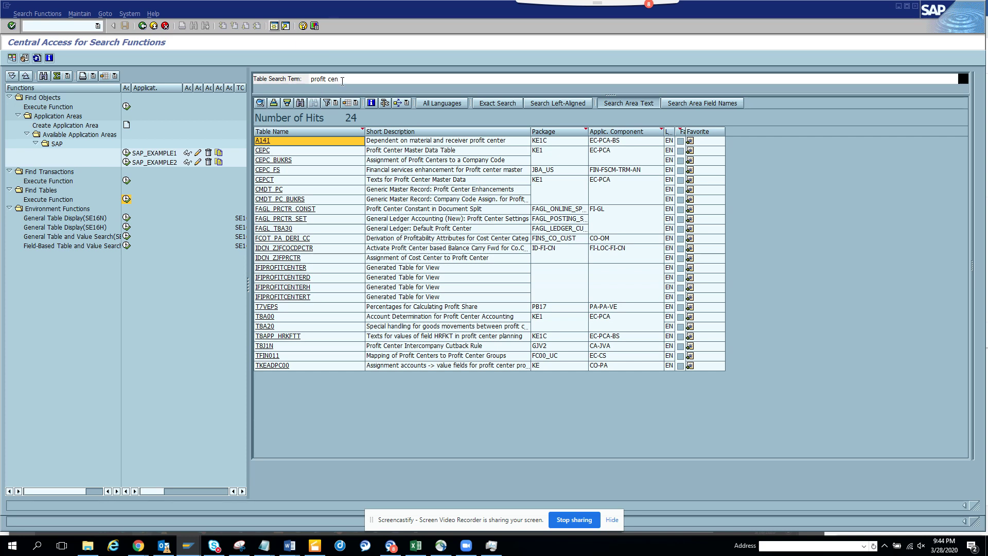
left_click_drag(340, 80, 311, 80)
Step: Search for 'plant' and page down through its 202 hits such as MARC and T001W
type("p")
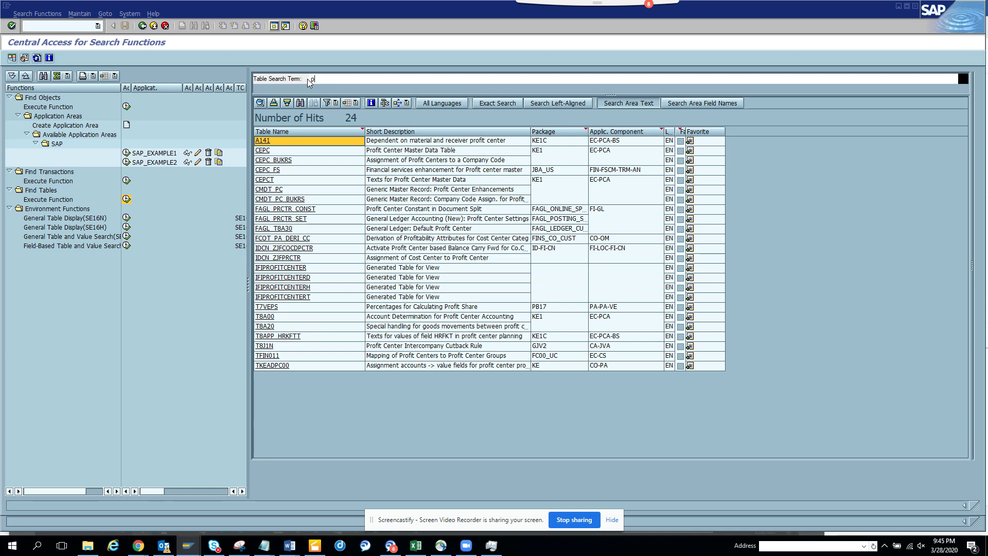
type("r")
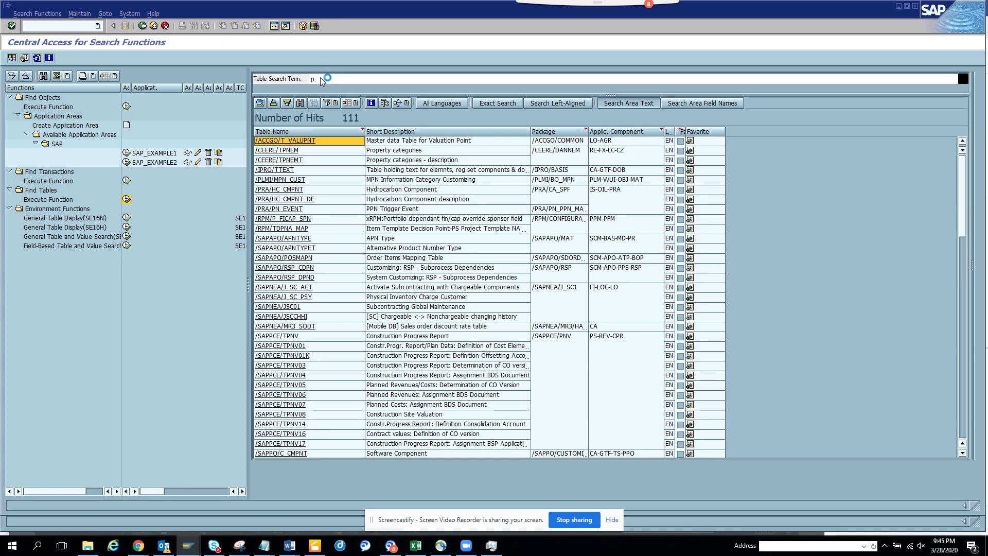
type("lan")
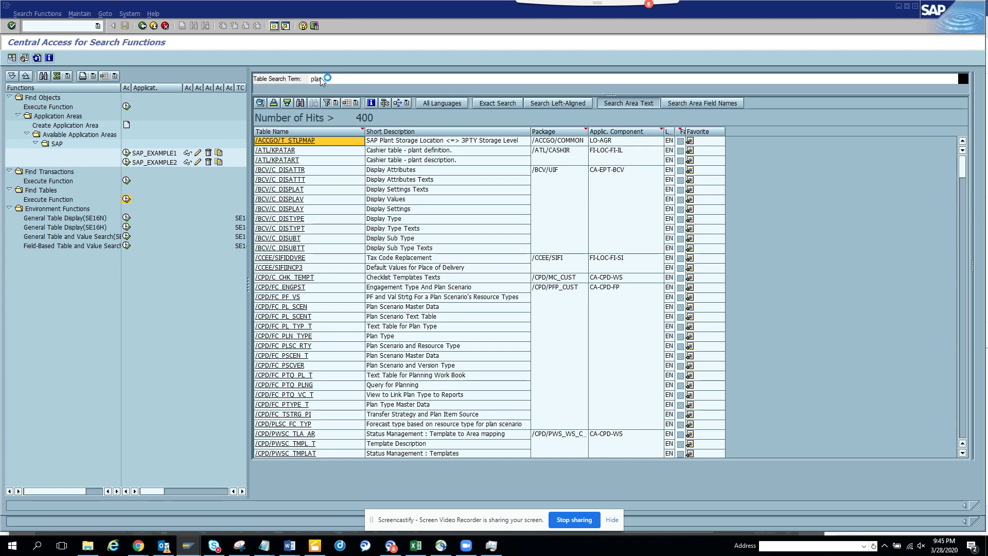
type("t")
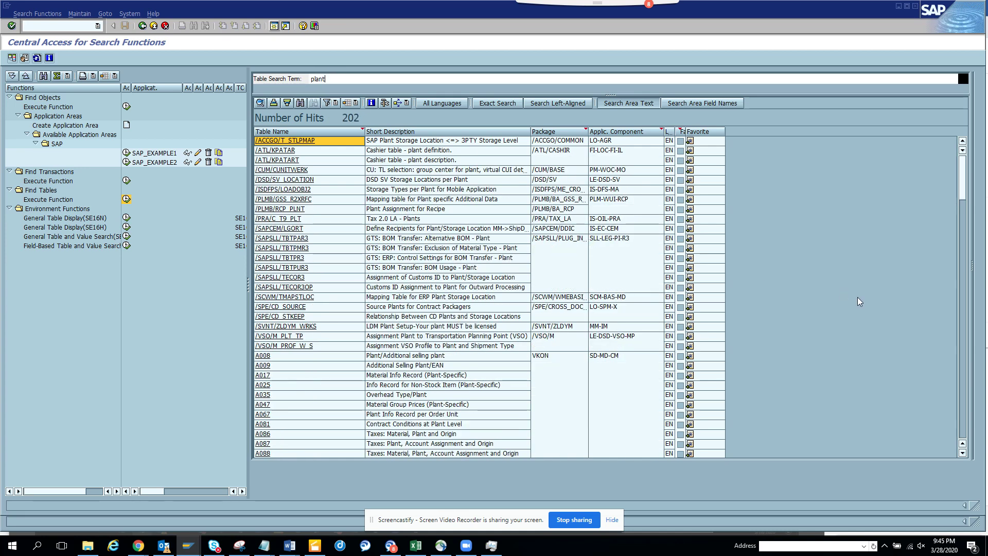
left_click(963, 346)
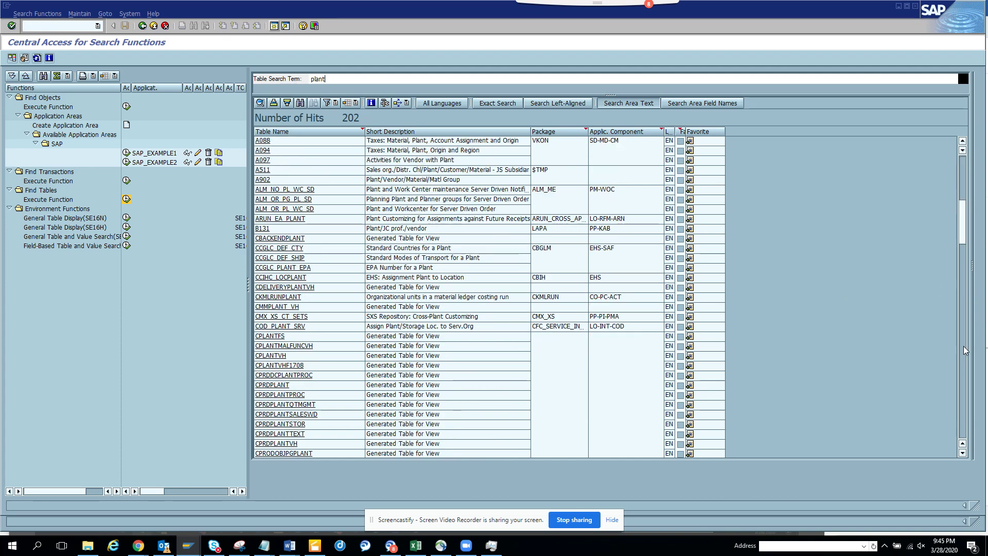
left_click(964, 346)
left_click(962, 379)
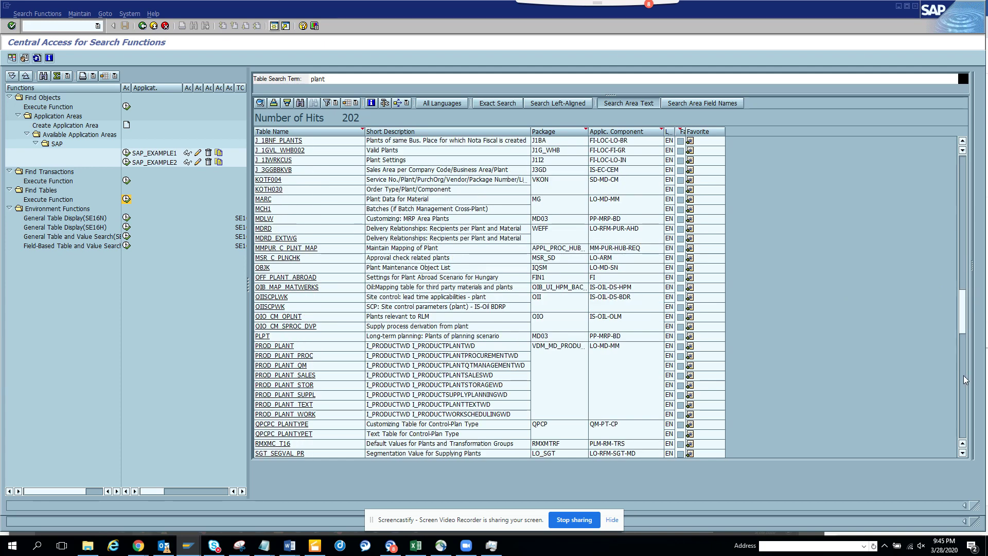
left_click(963, 379)
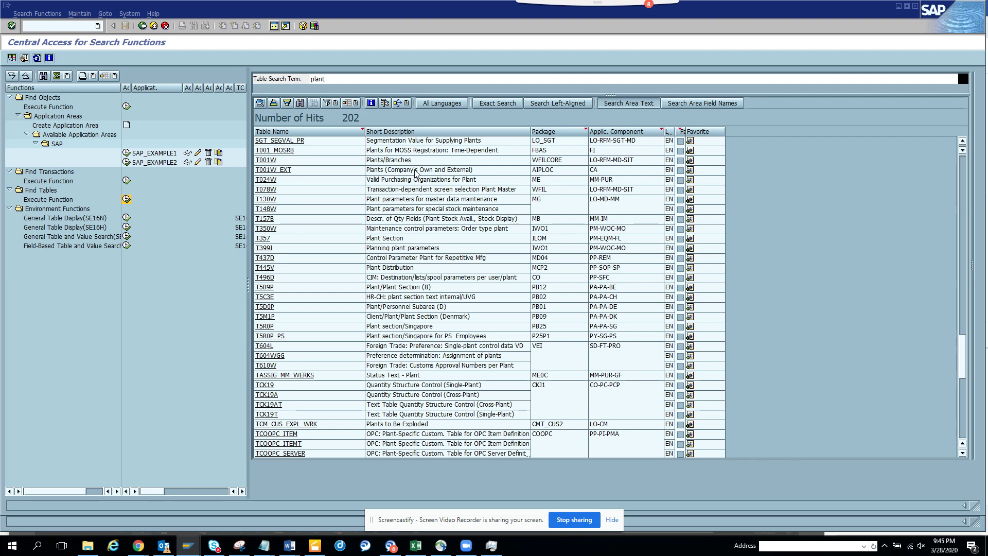
Step: Replace the 'plant' term with 'purc' and run the search
left_click_drag(346, 77, 256, 78)
type("purc")
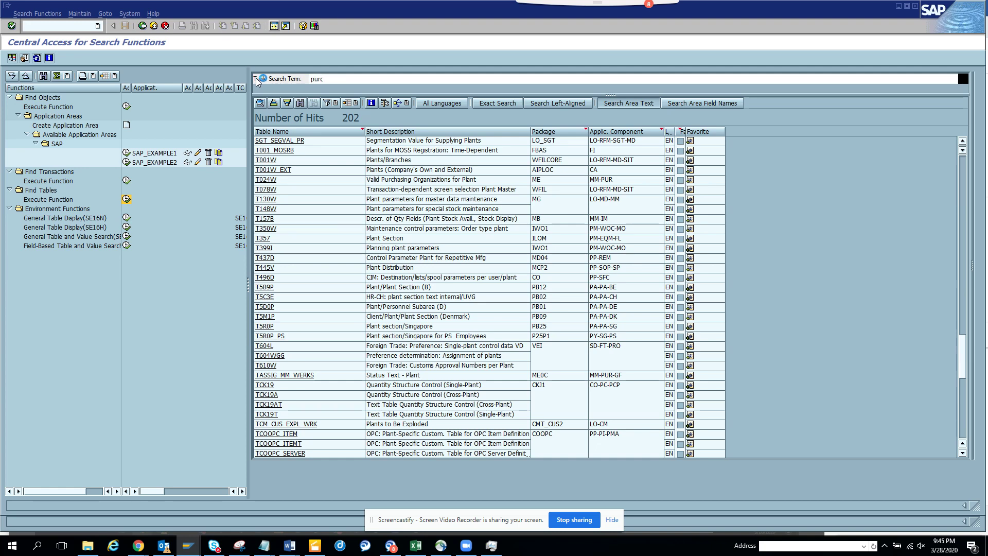
key("Return")
Step: Extend to 'purchasing gr' for 7 tables, then trim to 'purchasing g' for 96 hits
type("h")
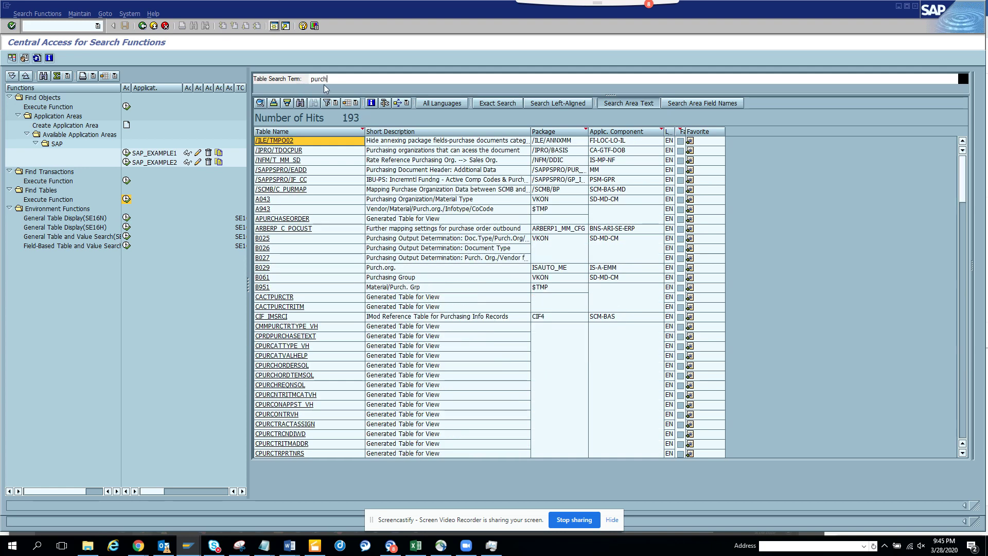
type("asing")
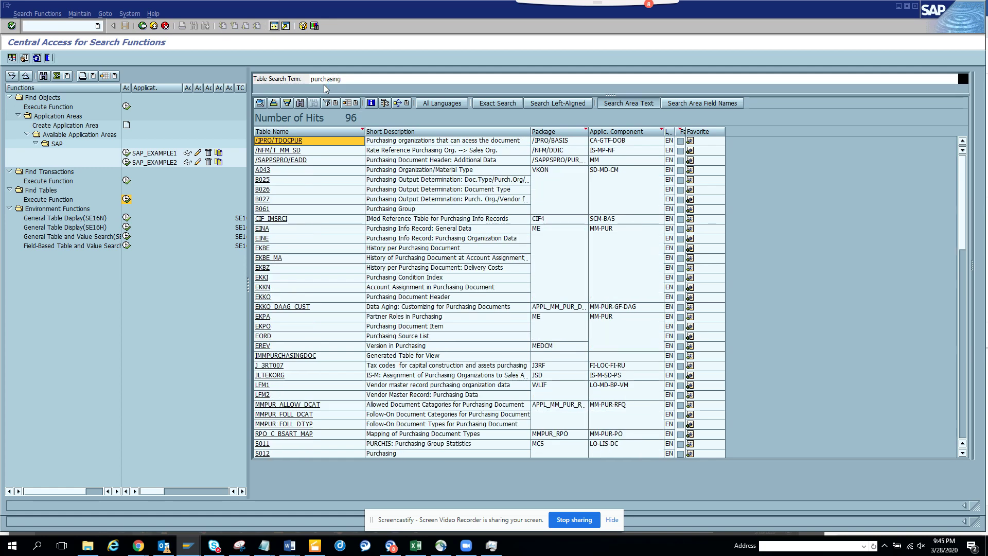
type("gro")
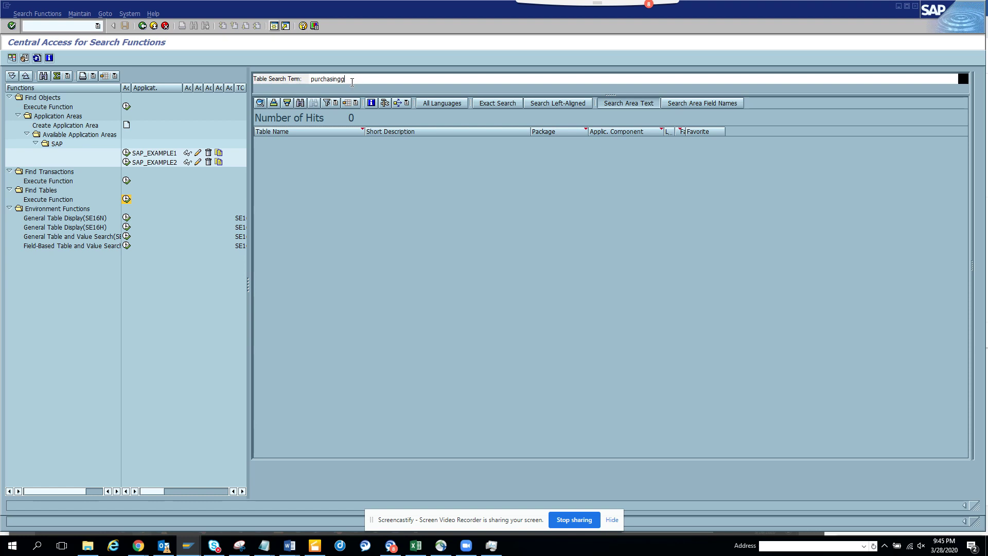
key("BackSpace")
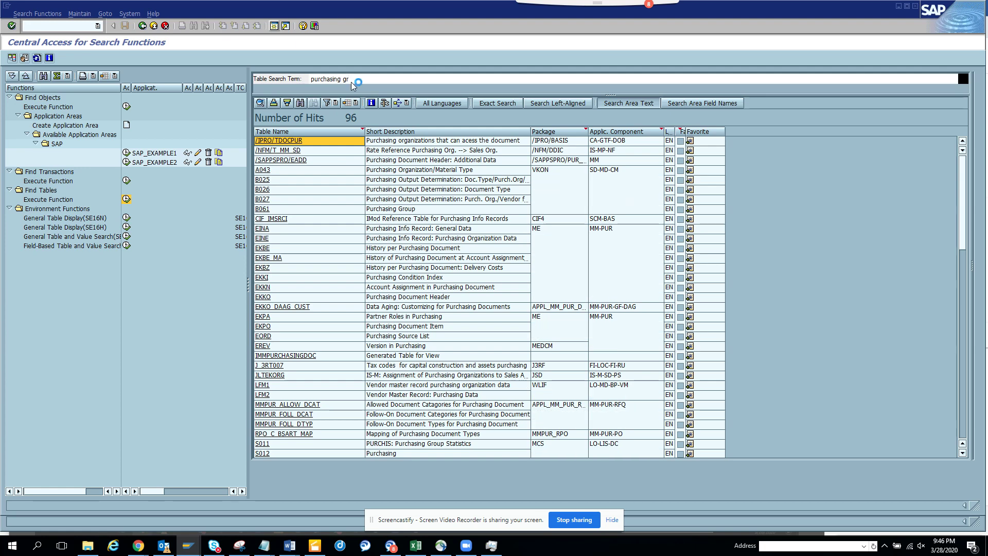
key("Return")
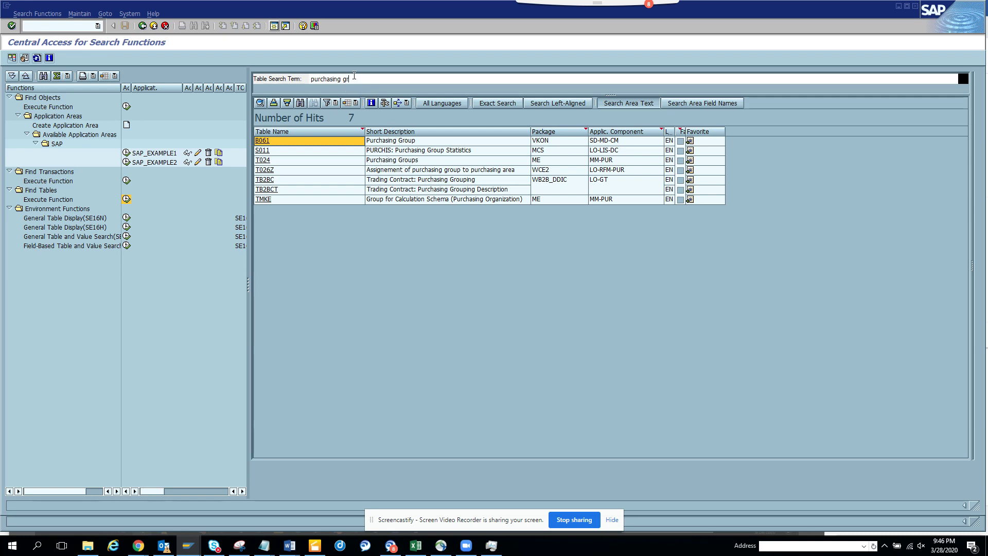
key("Return")
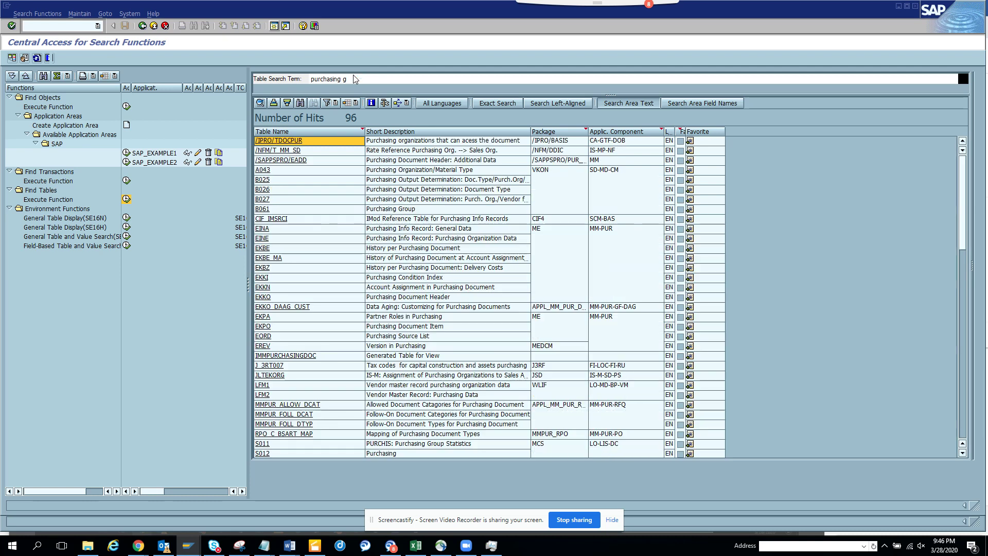
left_click_drag(353, 78, 277, 79)
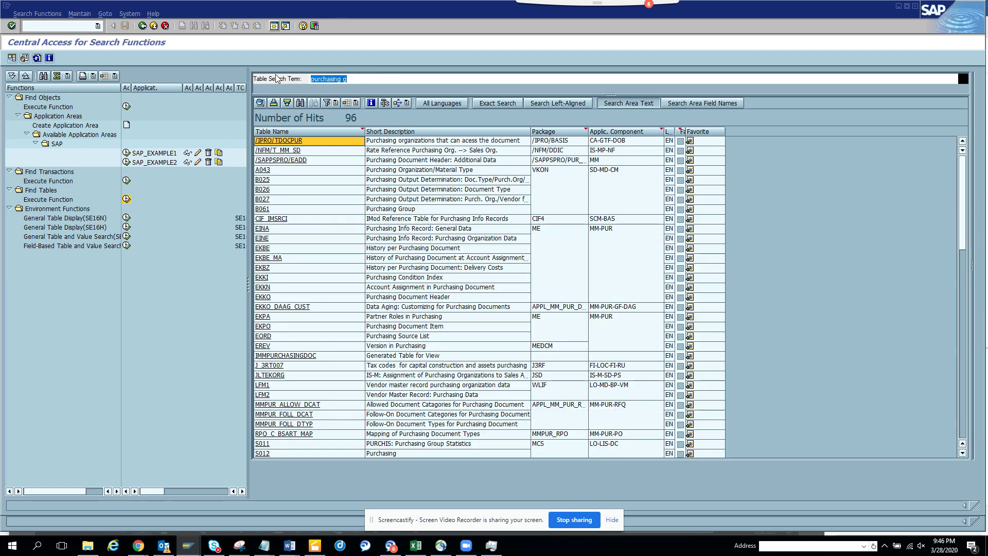
Step: Enter 'payment terms' as the table search term to list the matching tables
type("pay")
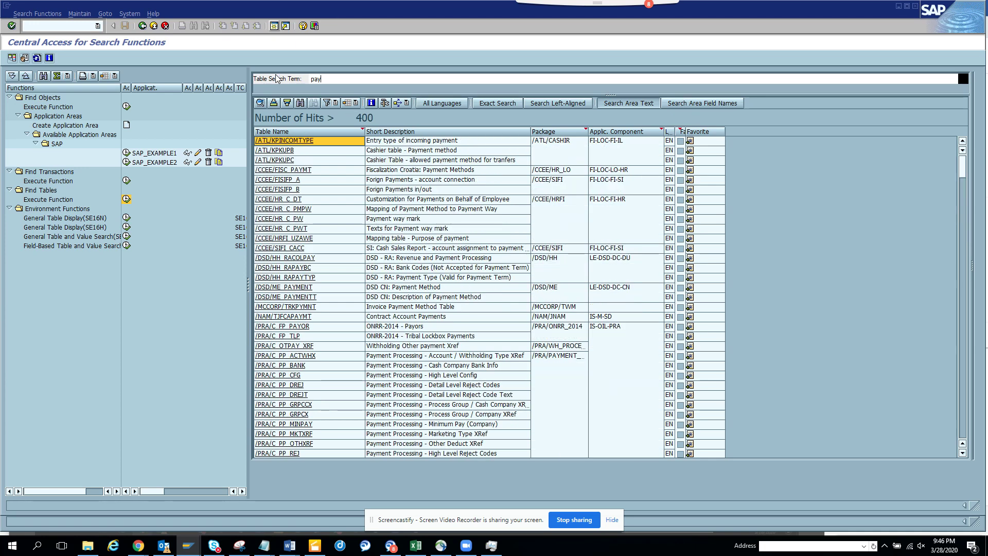
type("m")
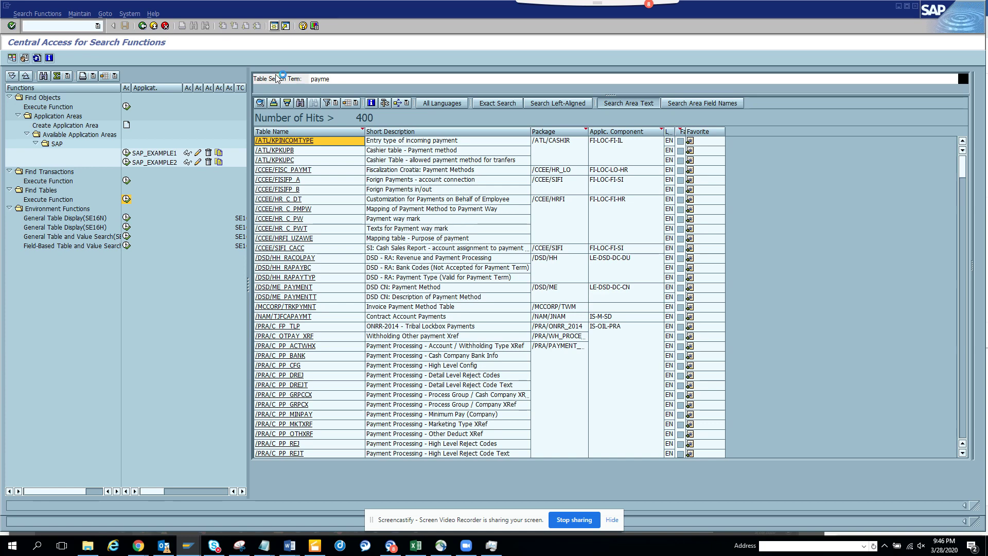
type("en")
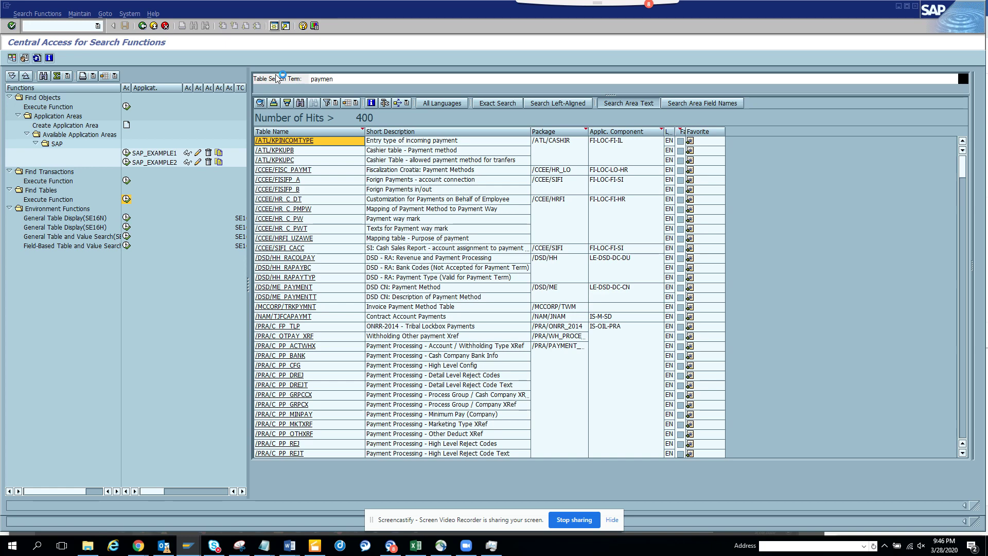
type("t te")
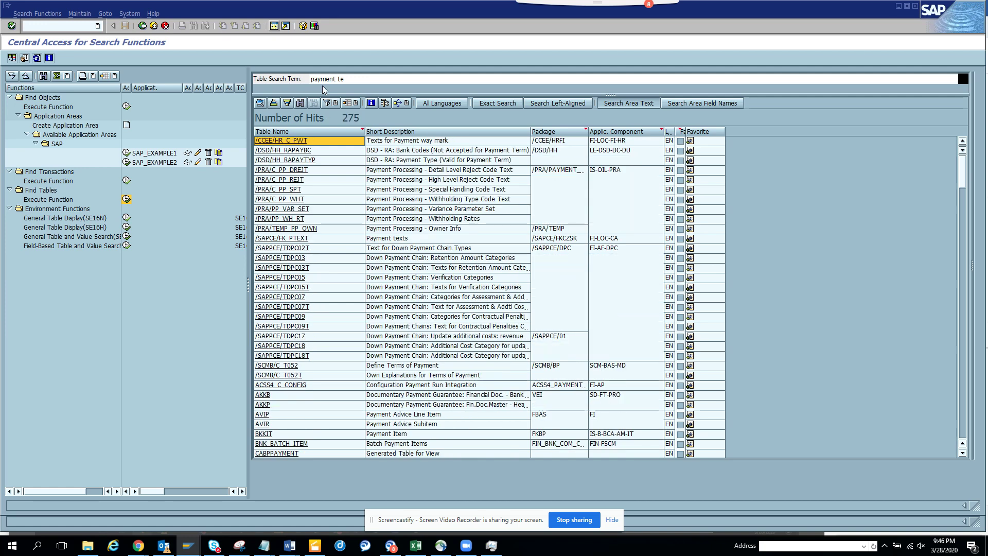
type("r")
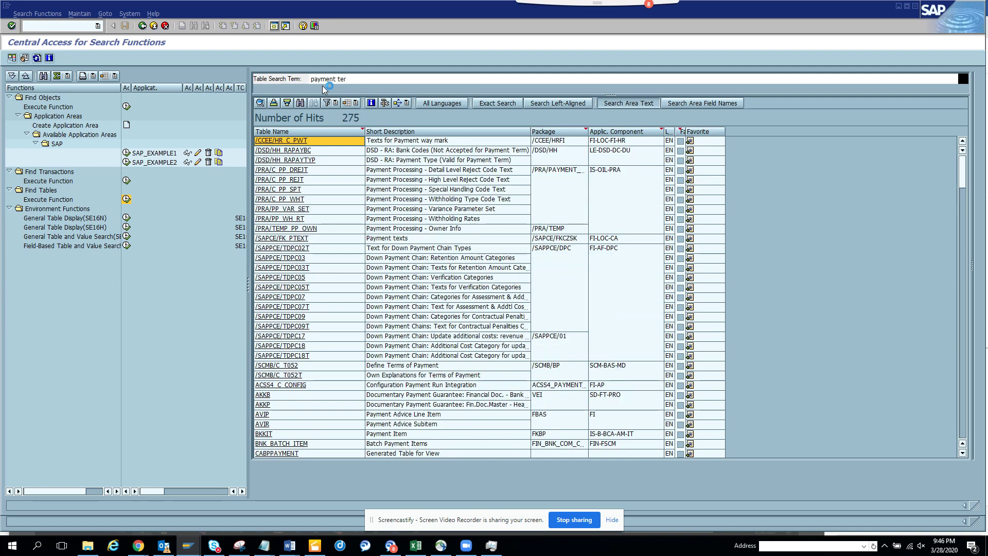
type("ms")
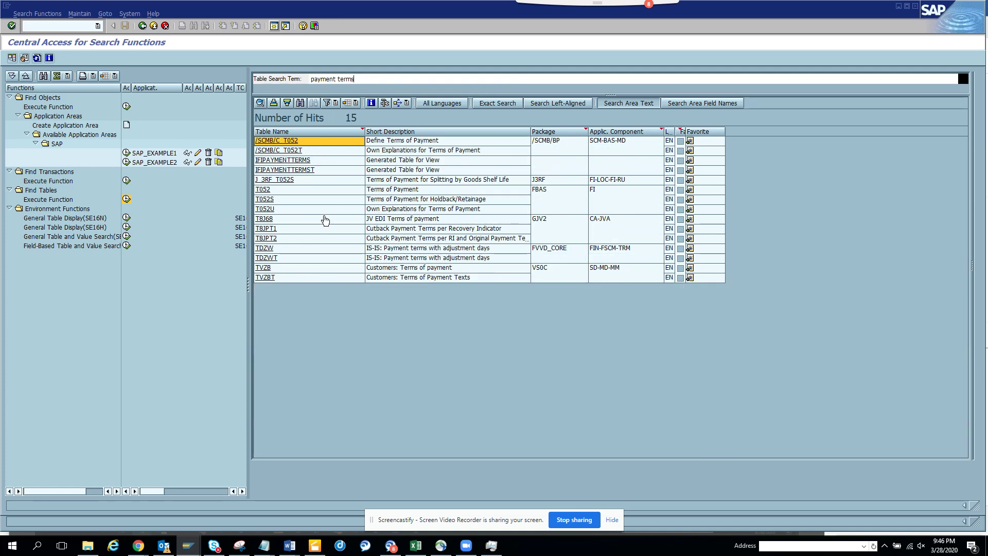
left_click(268, 211)
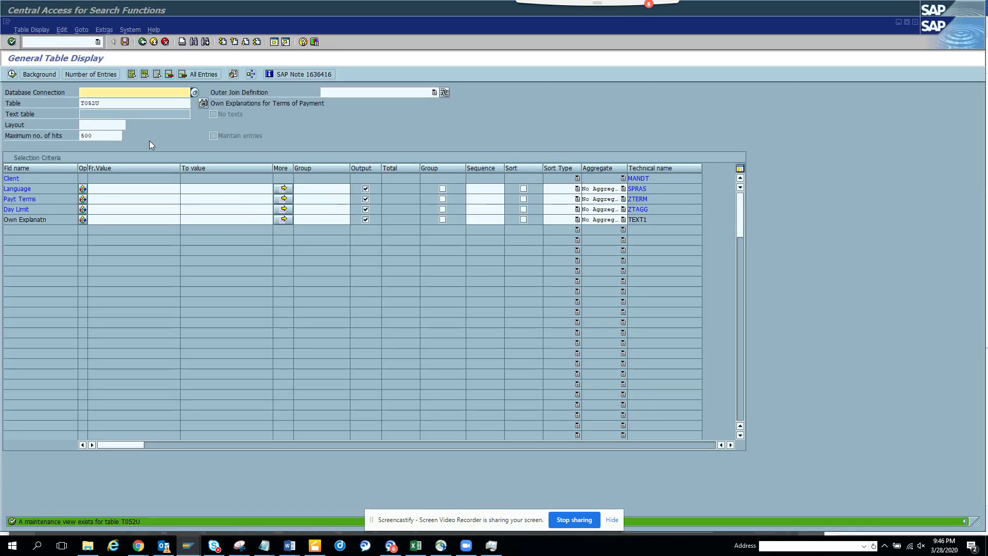
left_click(12, 75)
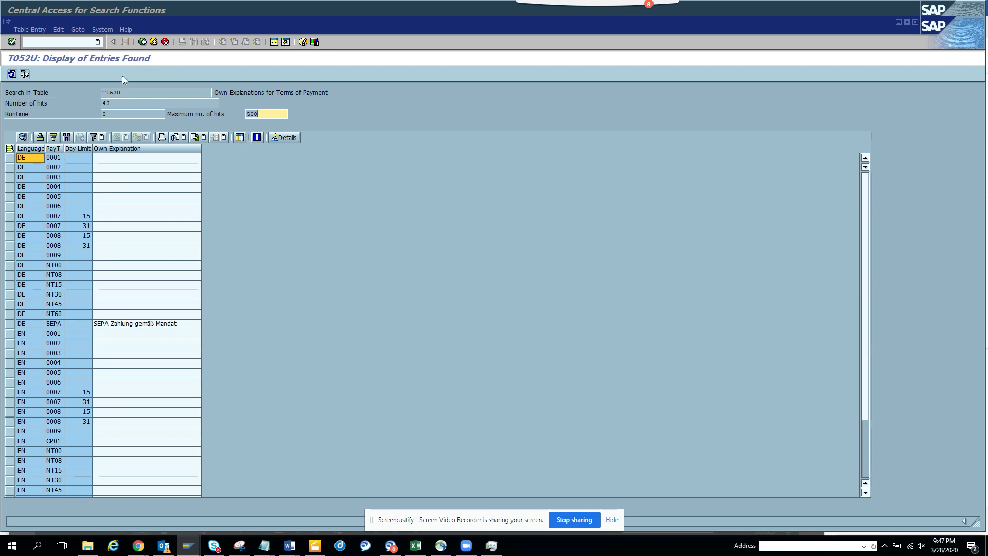
left_click(143, 43)
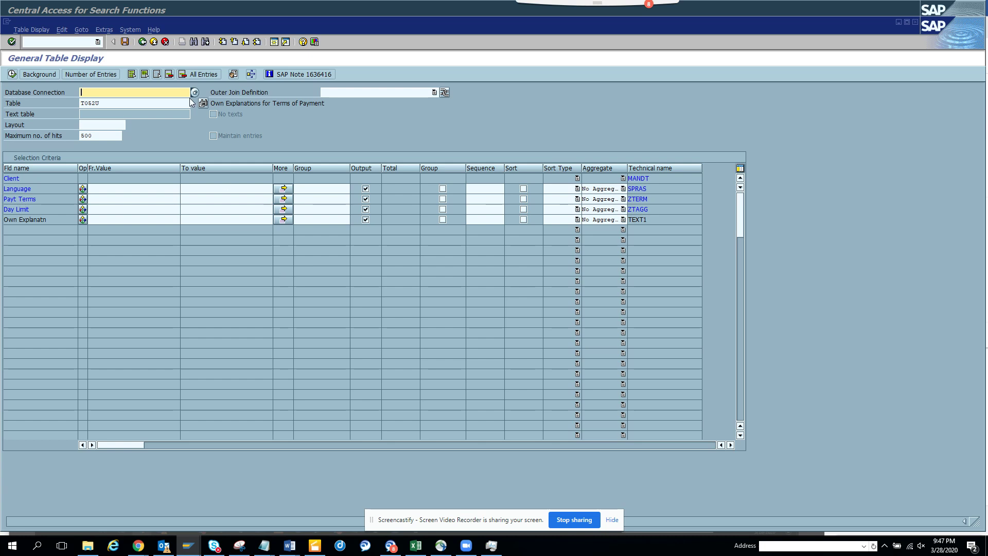
left_click(144, 43)
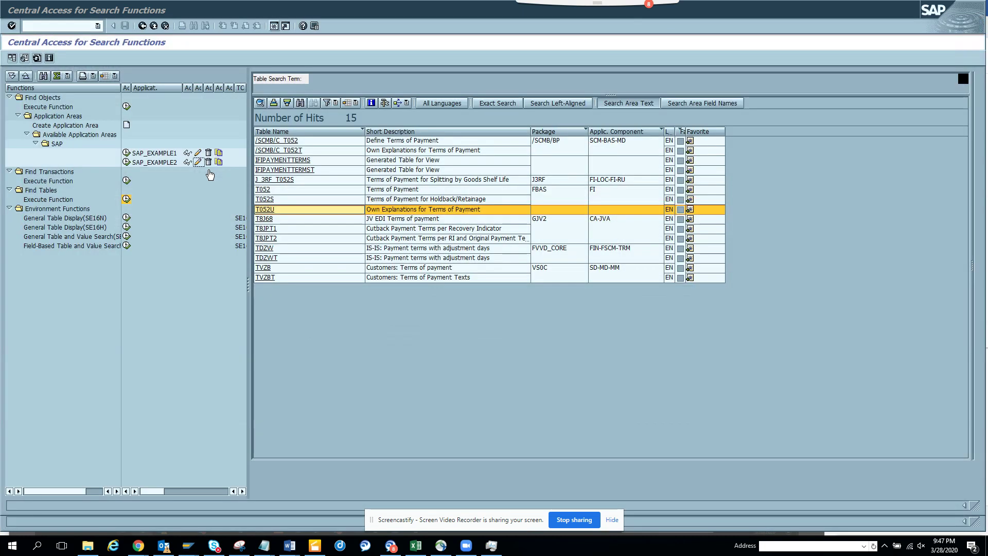